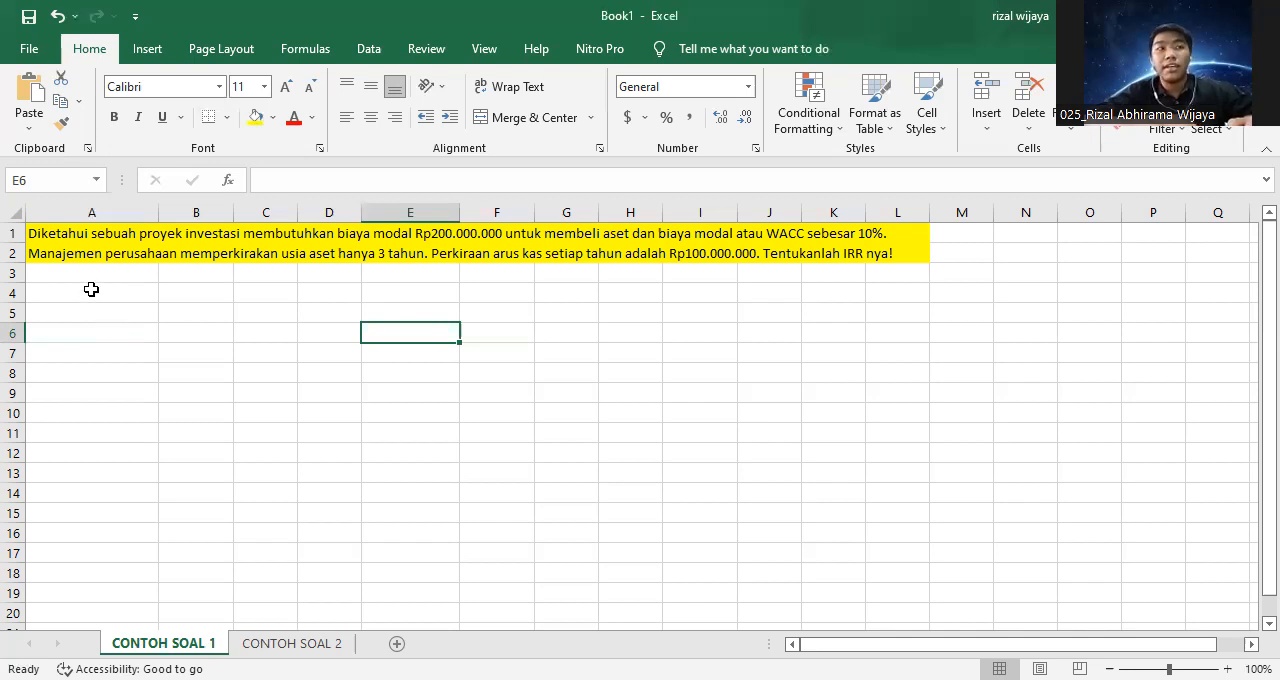
Label cell A4 "Investasi" and enter the investment as -200000000 in B4.
click(91, 289)
text(I)
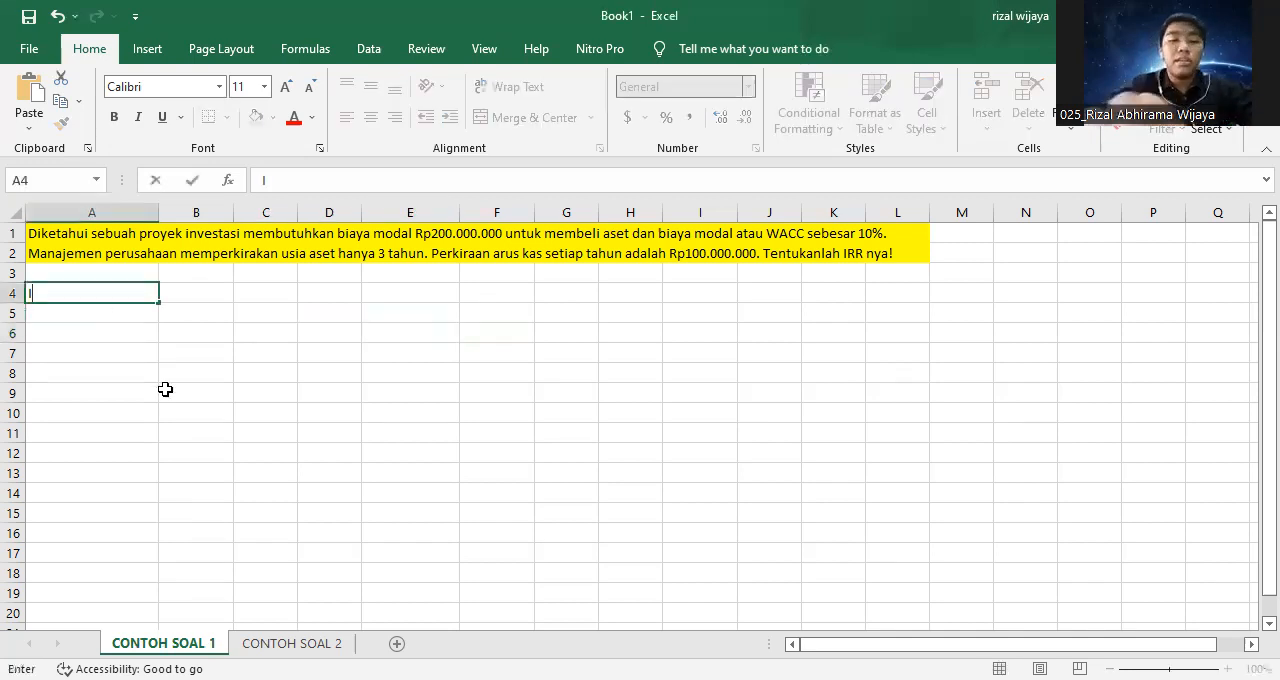
text(nvestasi)
key(ctrl+Return)
key(Tab)
text(2)
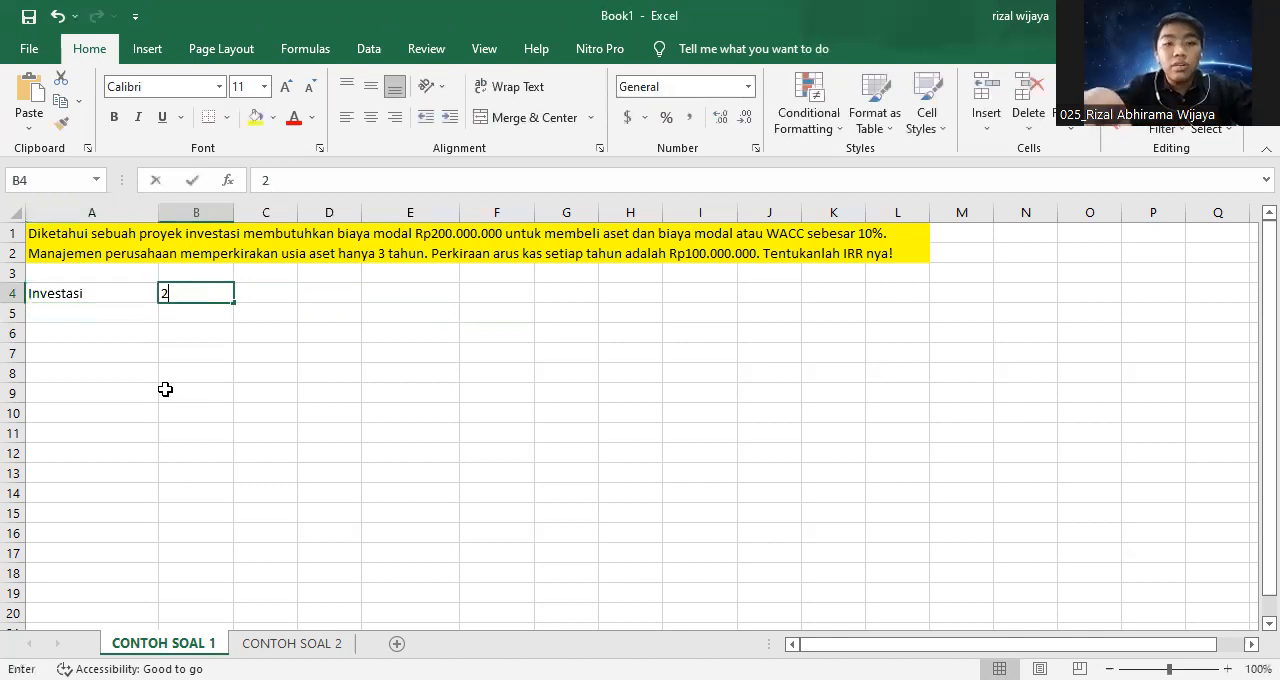
text(00000000)
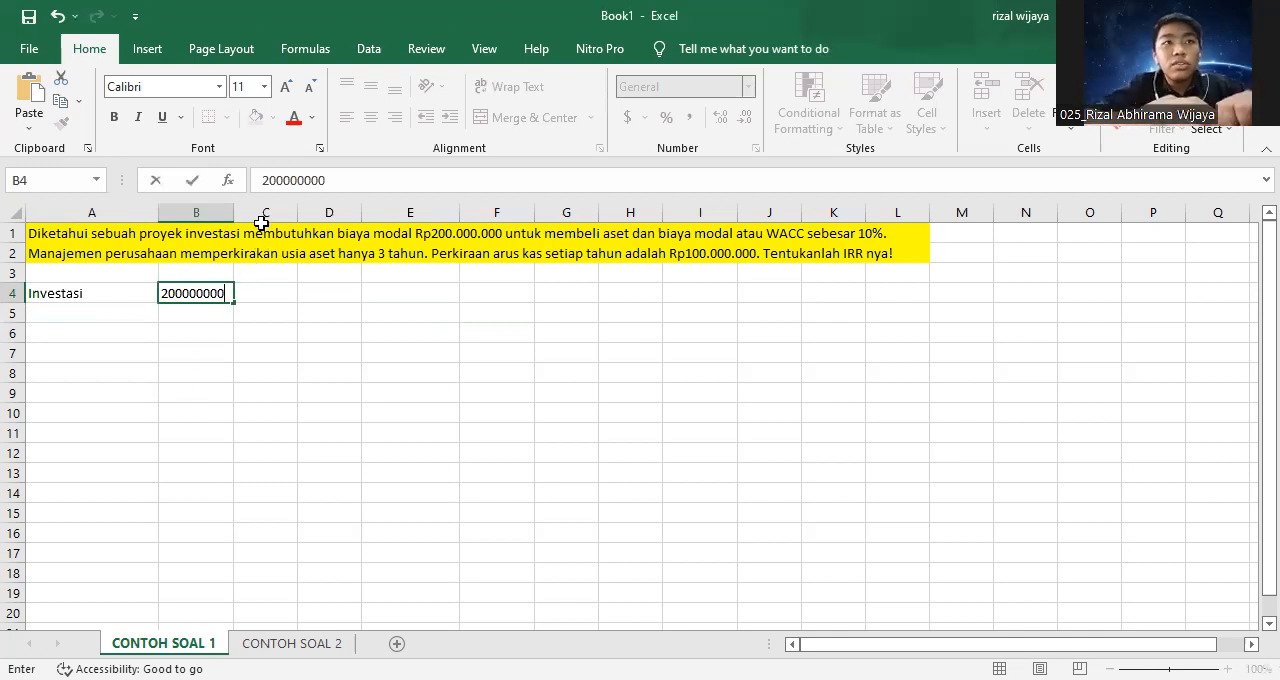
click(264, 181)
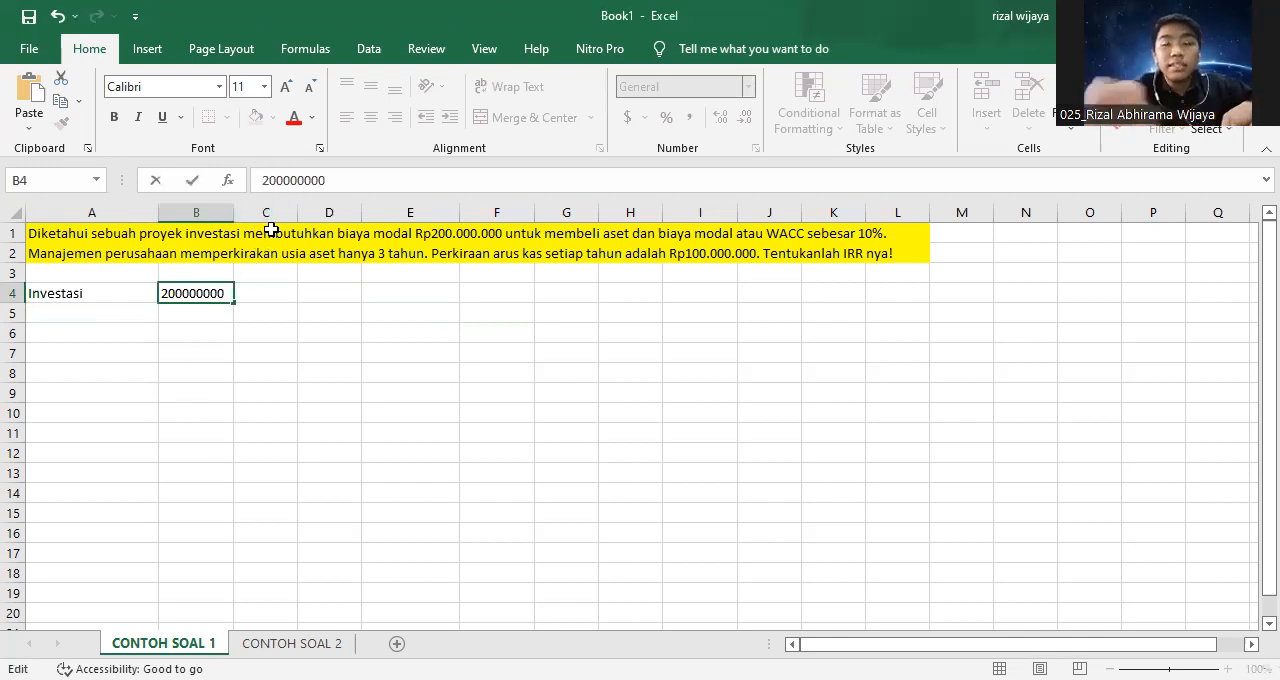
text(-)
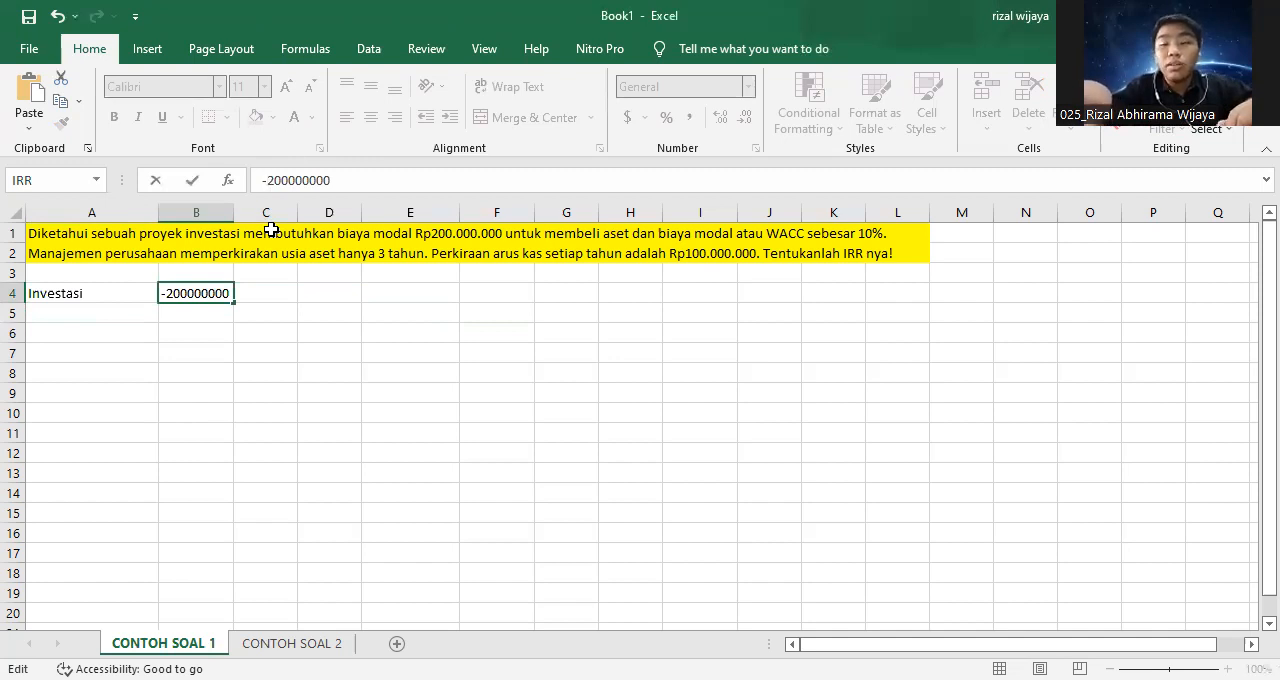
key(Return)
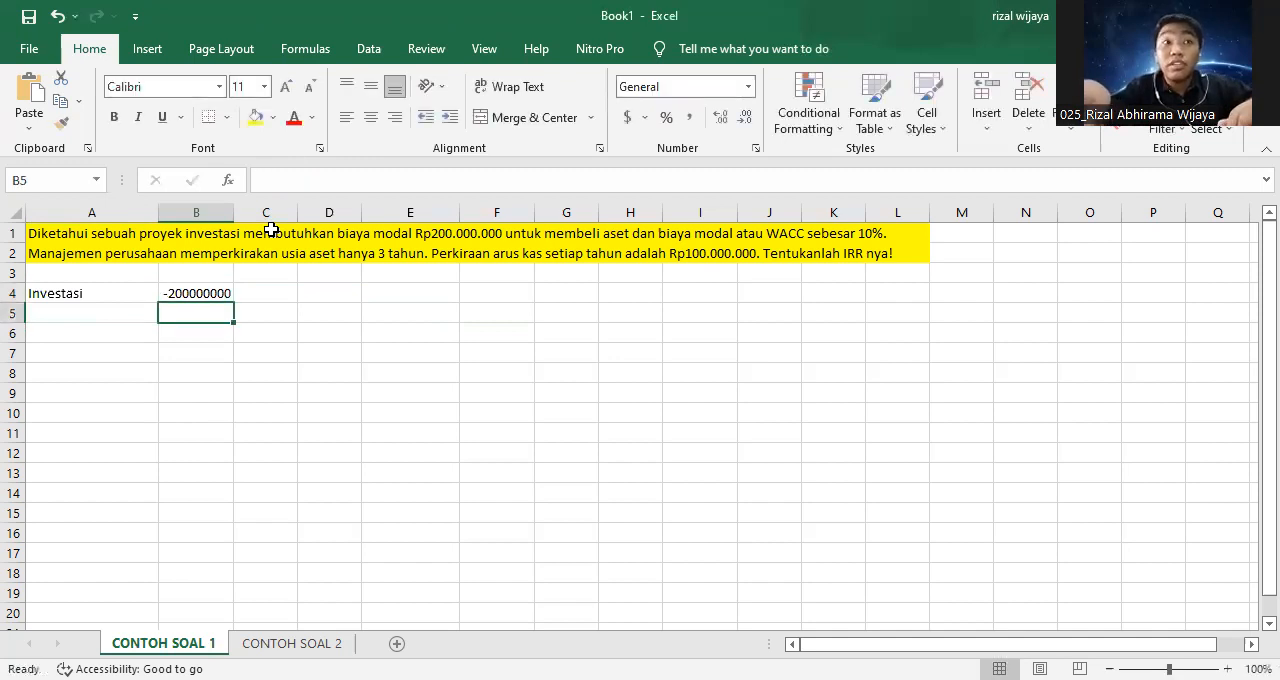
Label cell A5 "Arus kas pertama" and enter 100000000 in B5.
click(115, 317)
text(A)
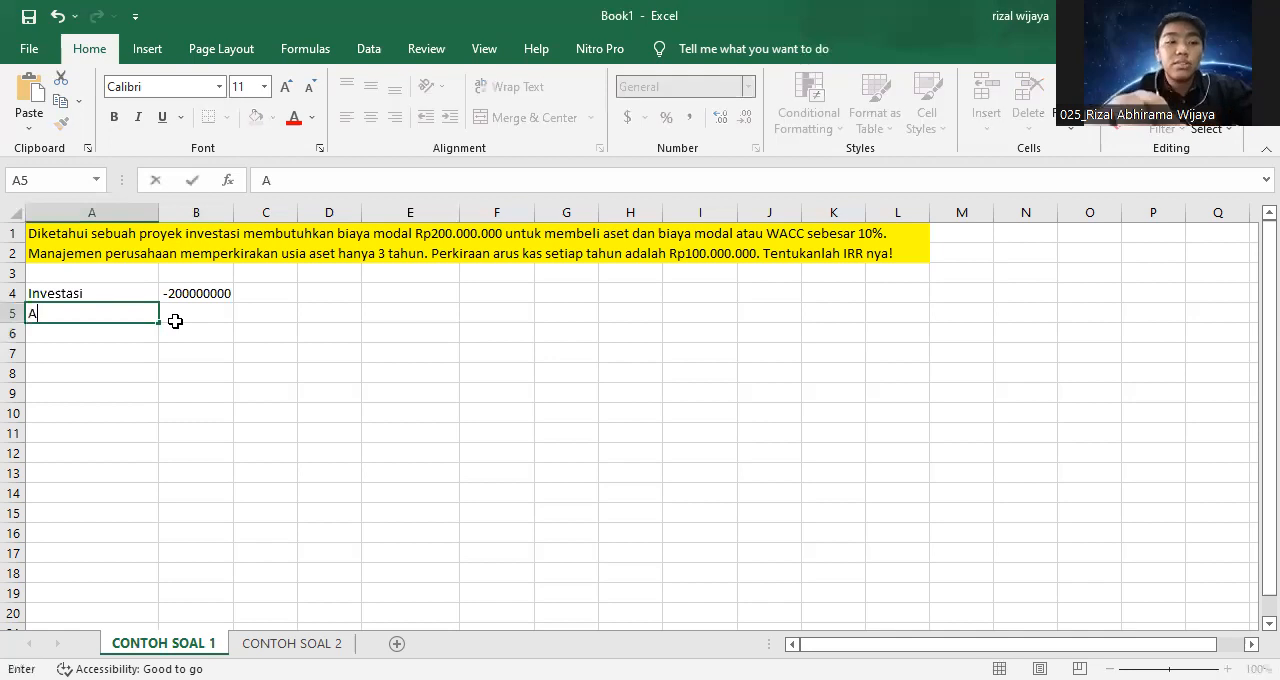
text(rus kas )
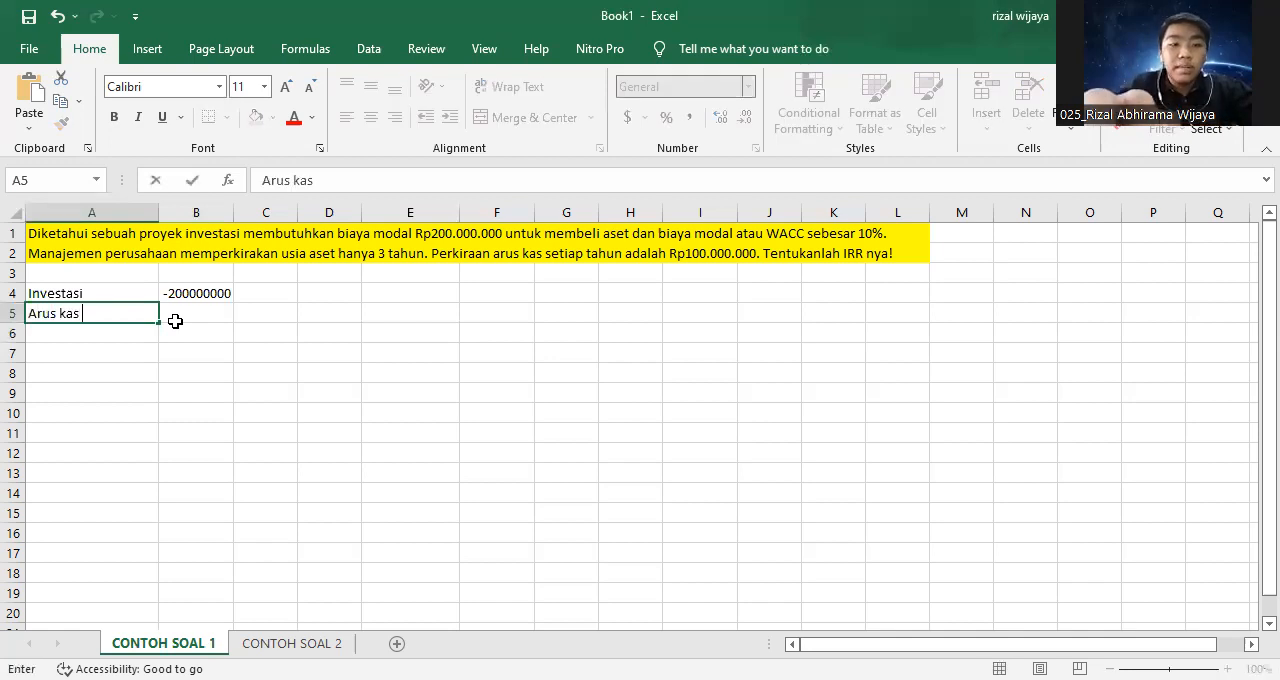
text(pertama)
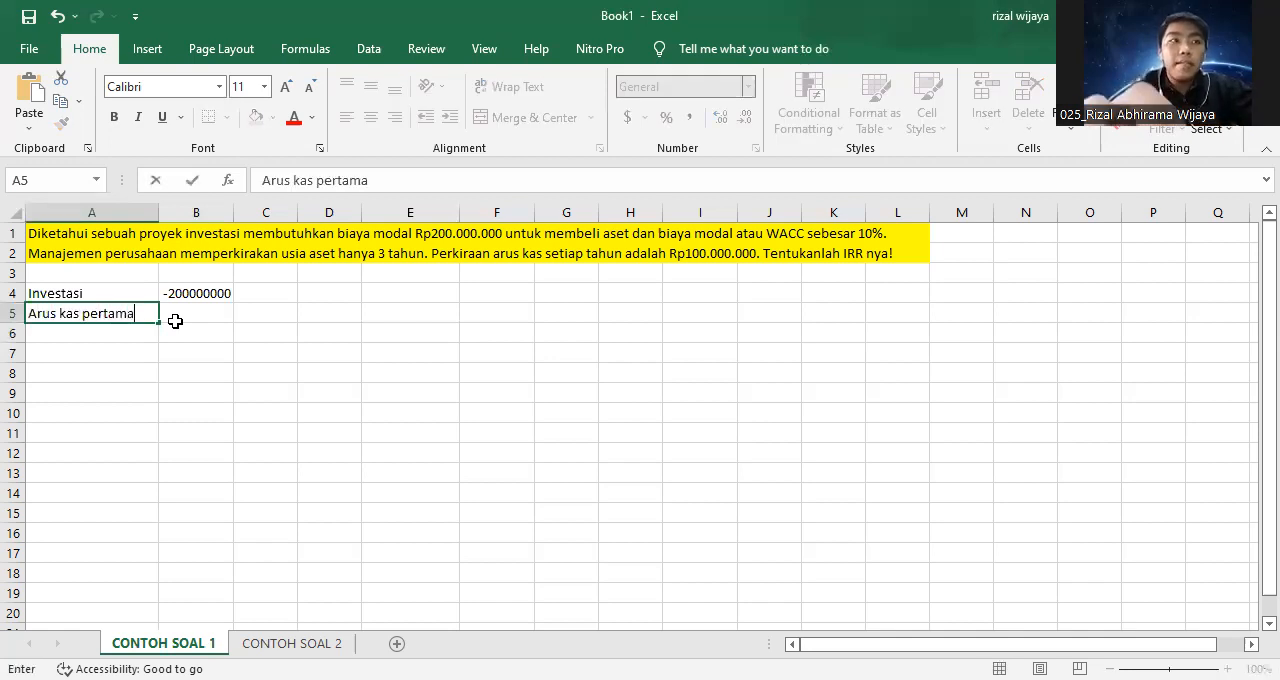
click(175, 321)
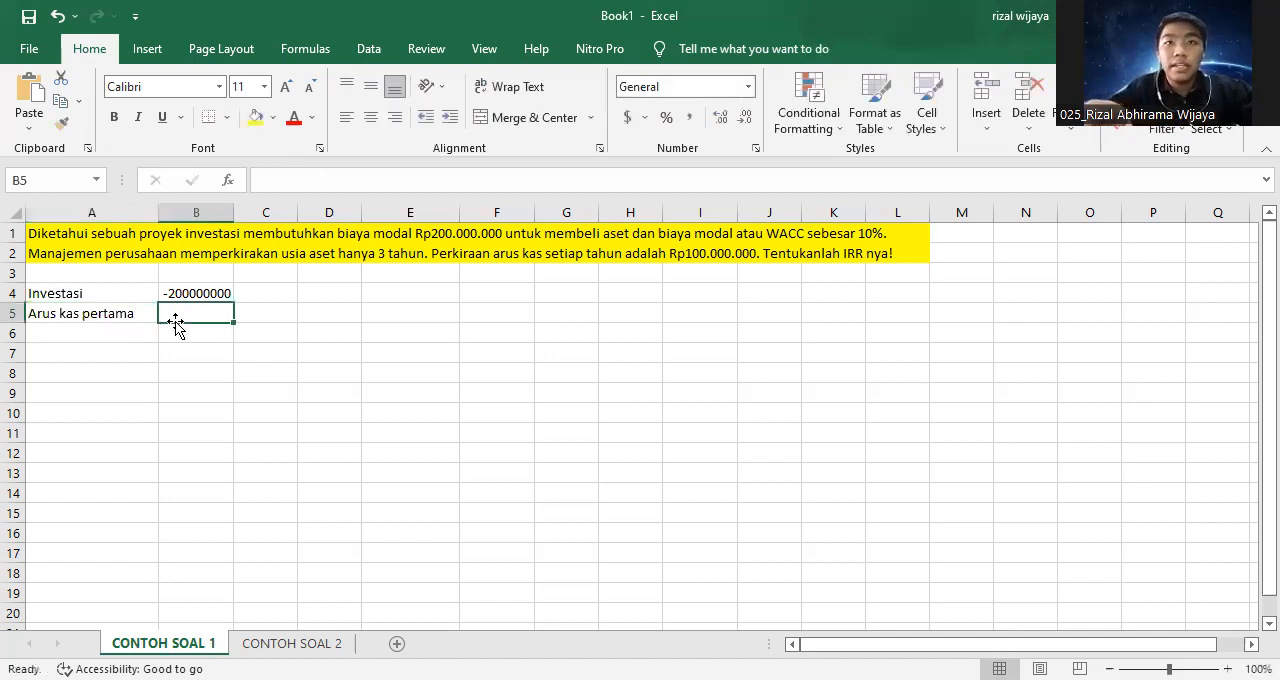
text(100000000)
key(Return)
Label A6 "Arus kas kedua" and A7 "Arus kas ketiga", and fill the B5 cash flow down through B7.
key(Left)
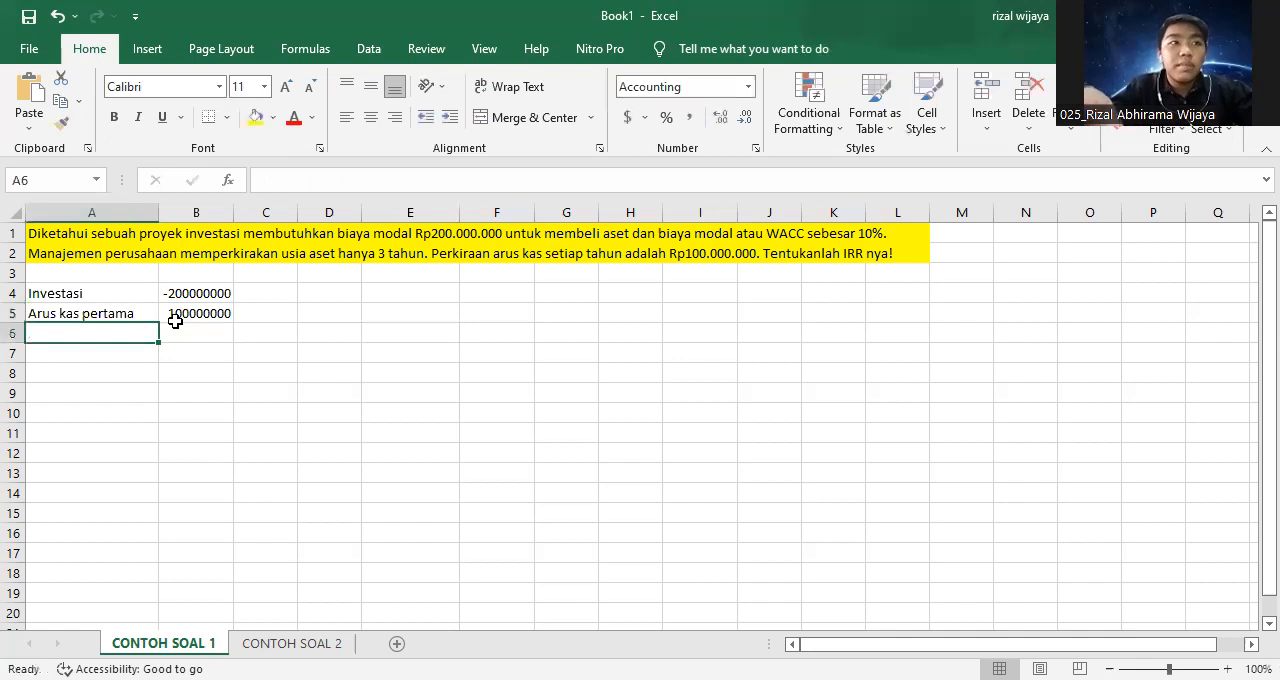
text(Arus kas )
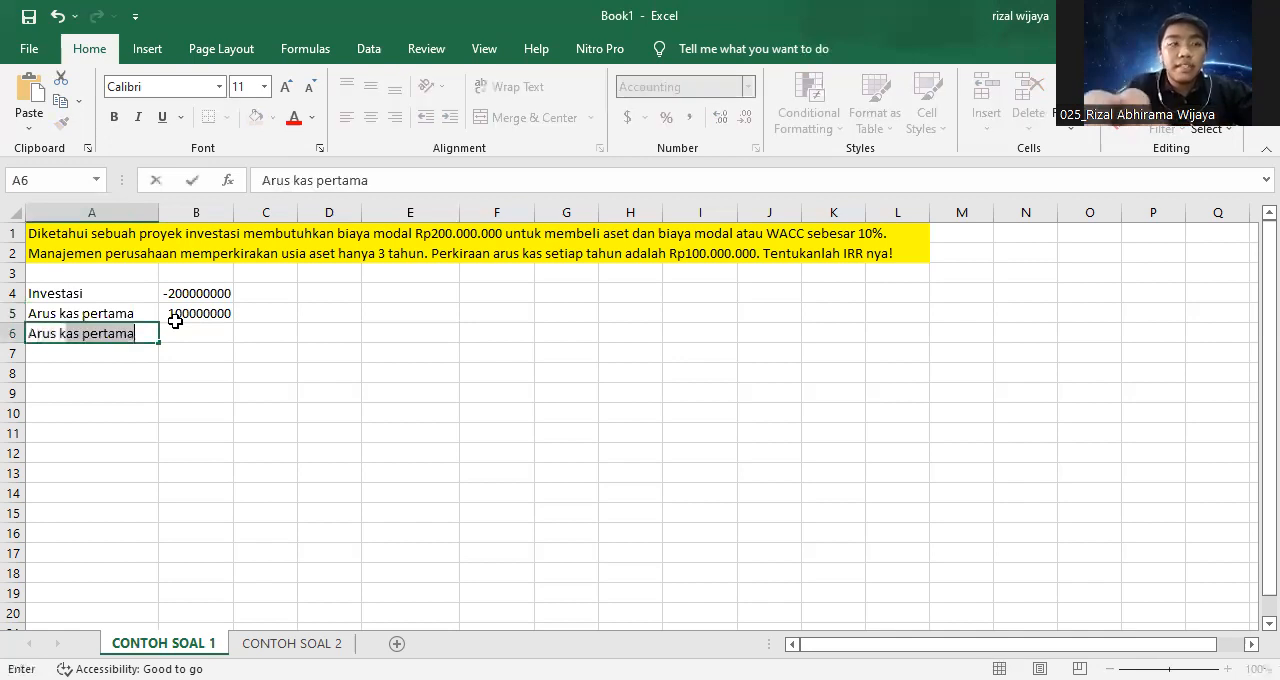
text(kedua)
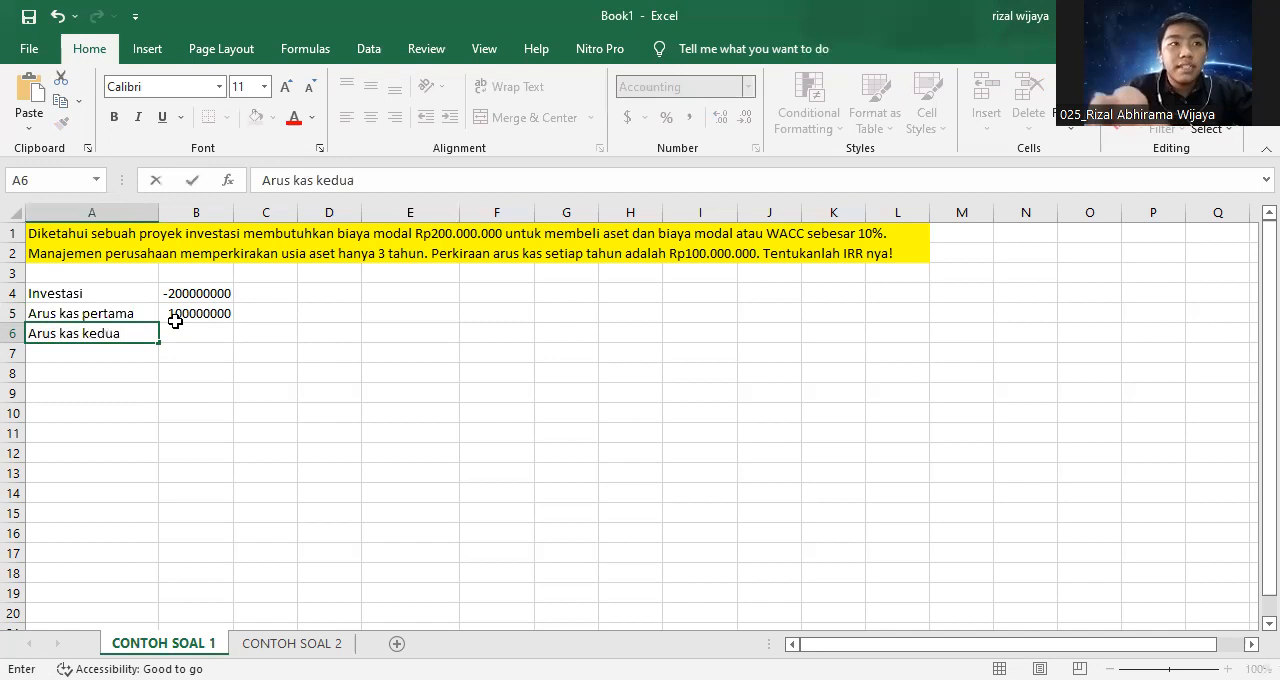
key(Return)
text(A)
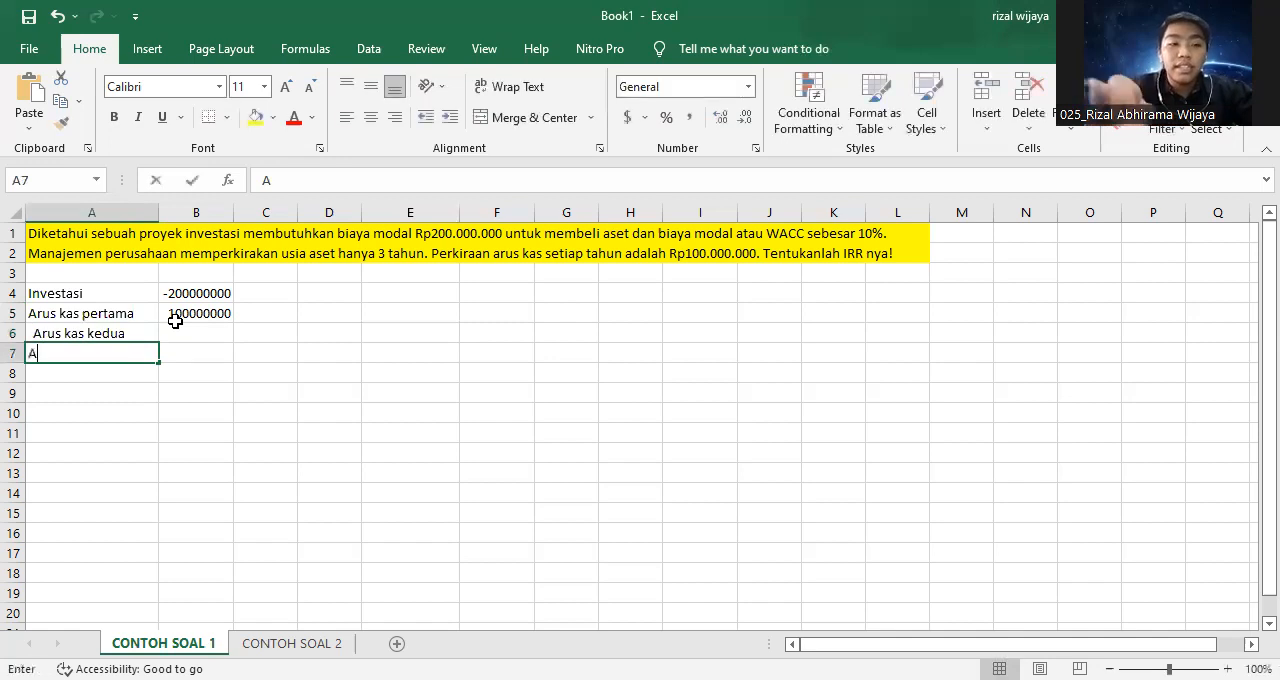
text(rus kas )
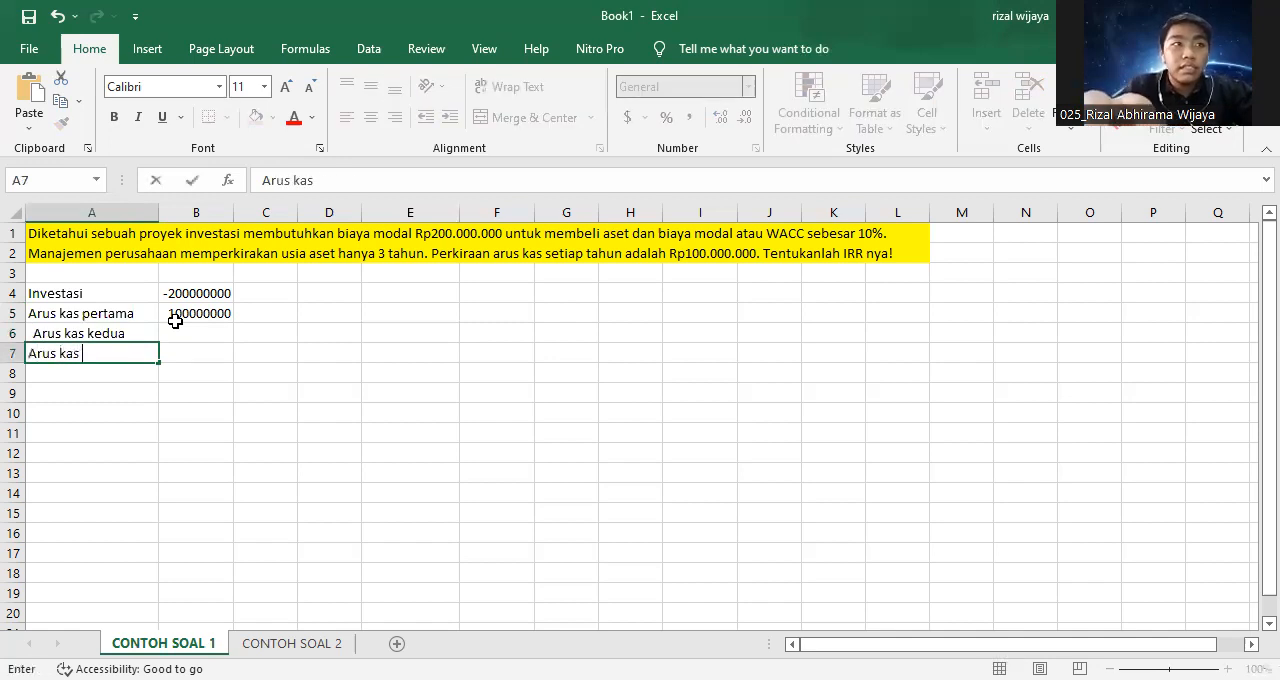
text(ketiga)
key(Return)
click(194, 313)
drag(231, 320, 91, 383)
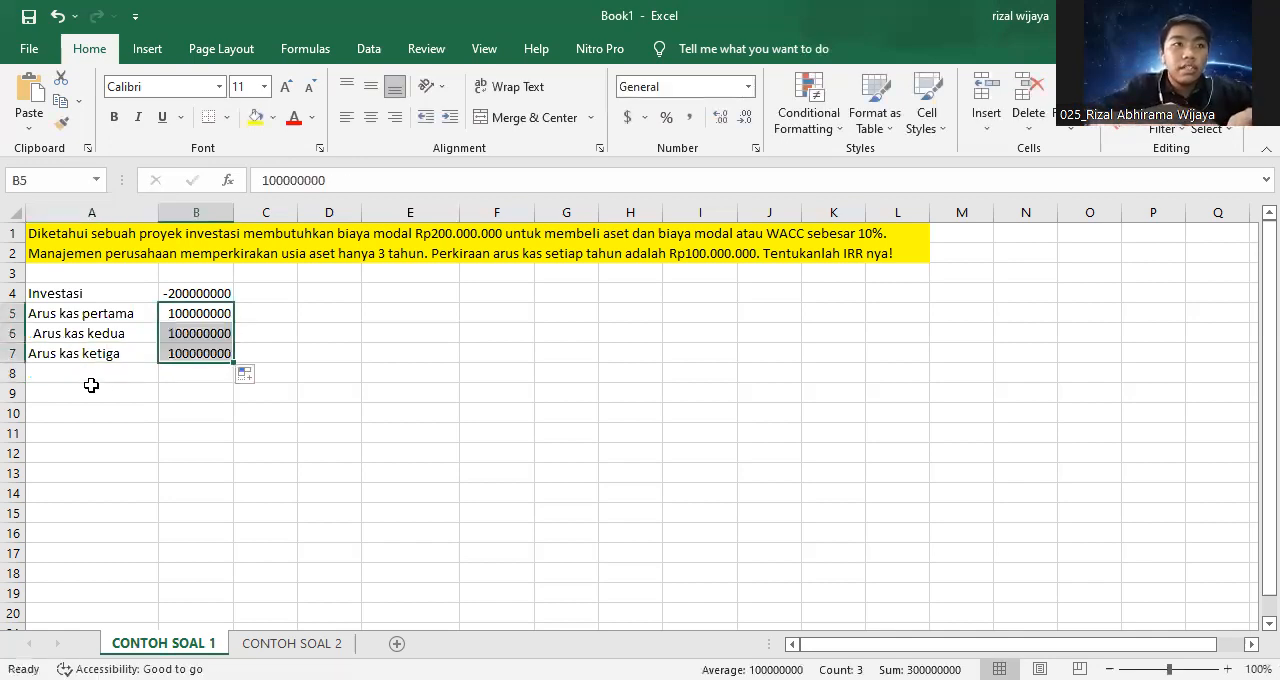
Label cell A8 "Rate" and enter 10% in B8.
click(103, 374)
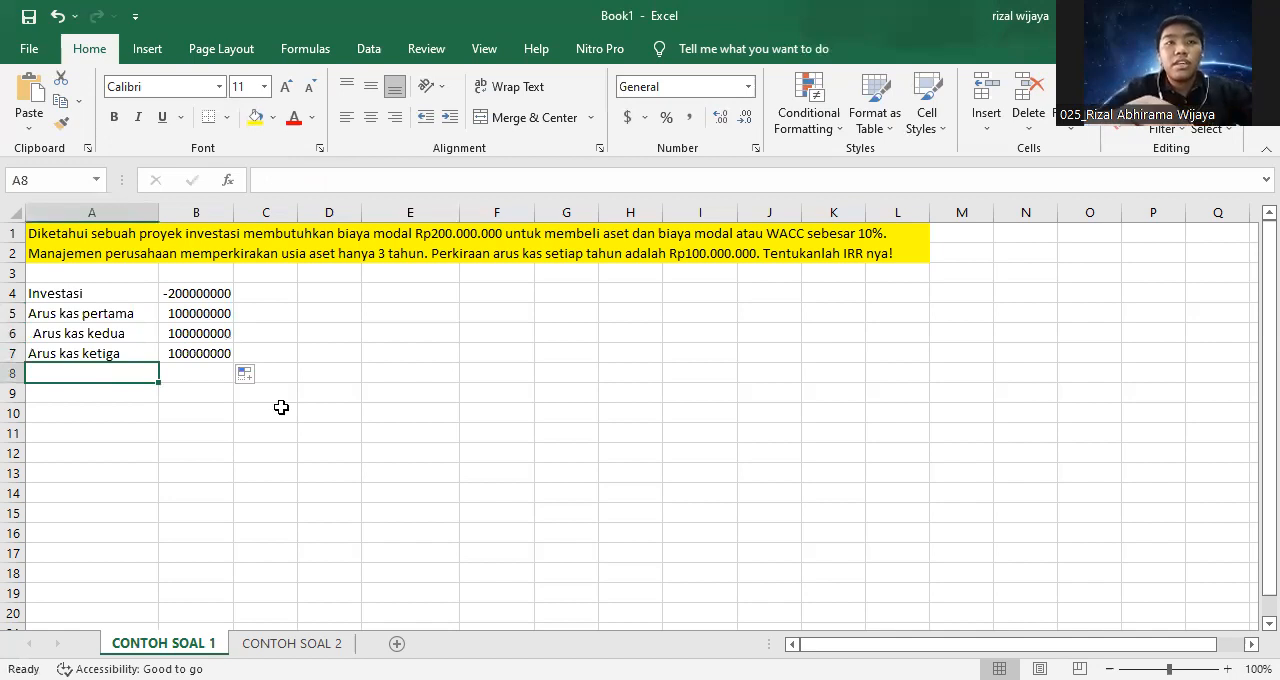
text(Rate)
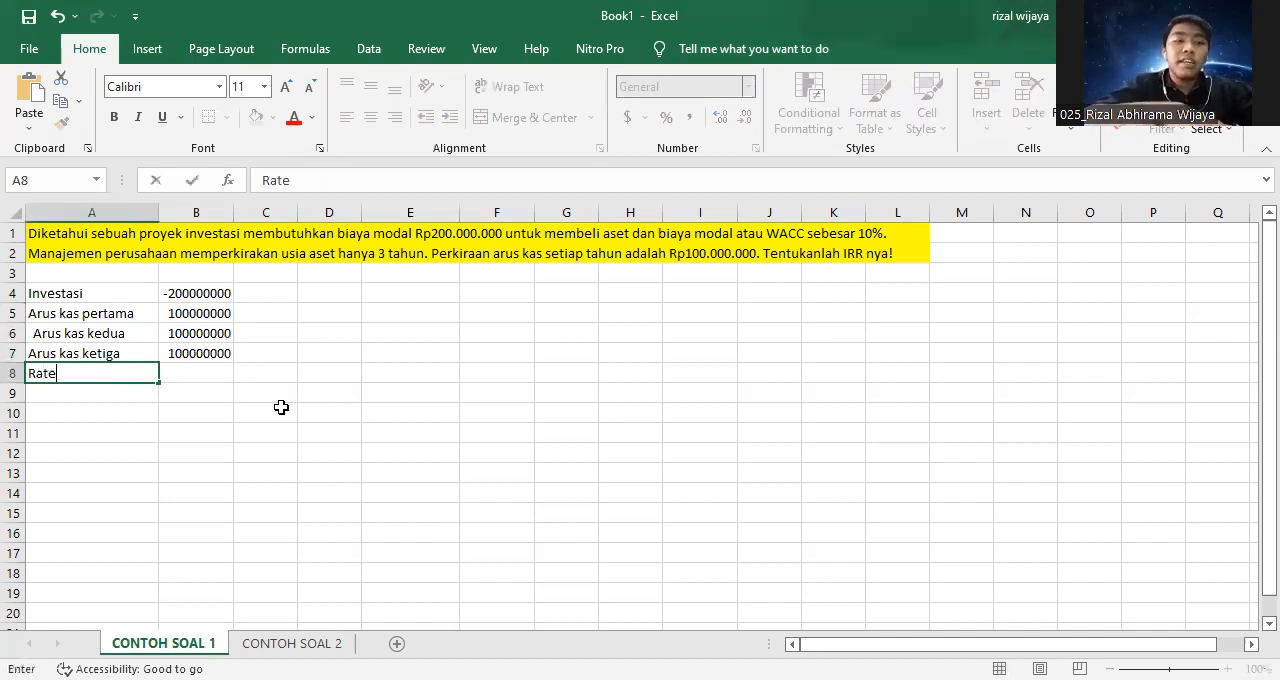
key(Tab)
text(10)
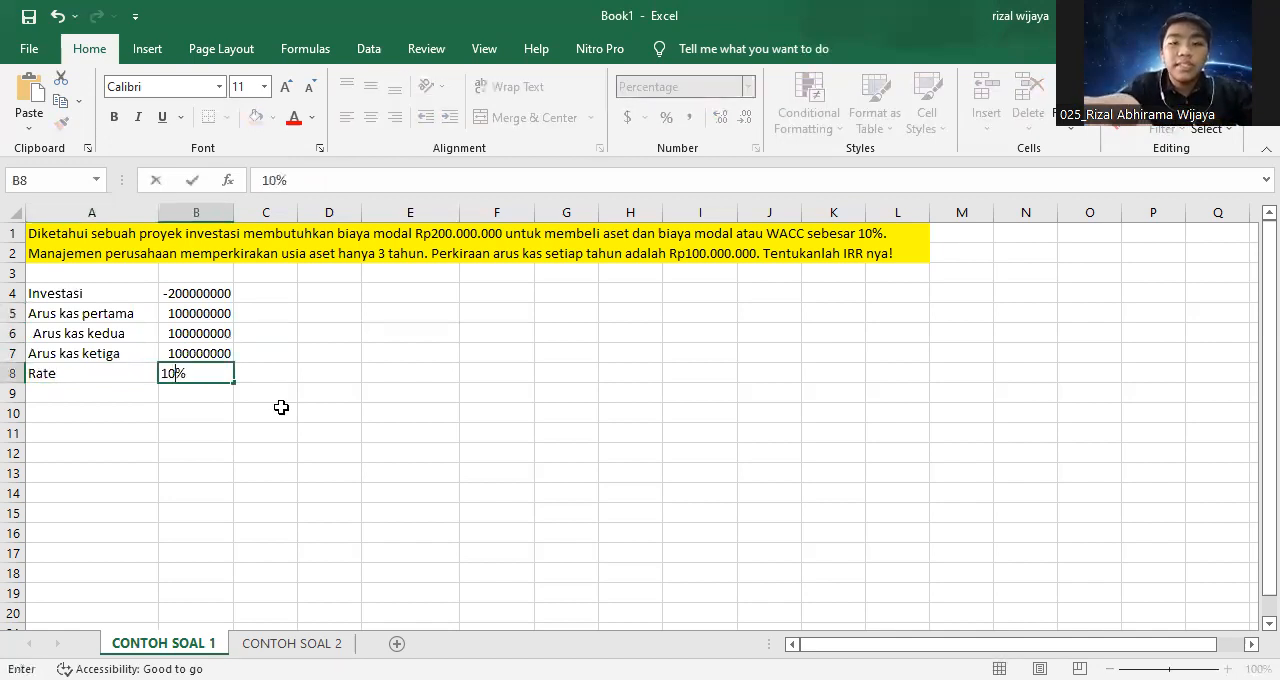
key(Return)
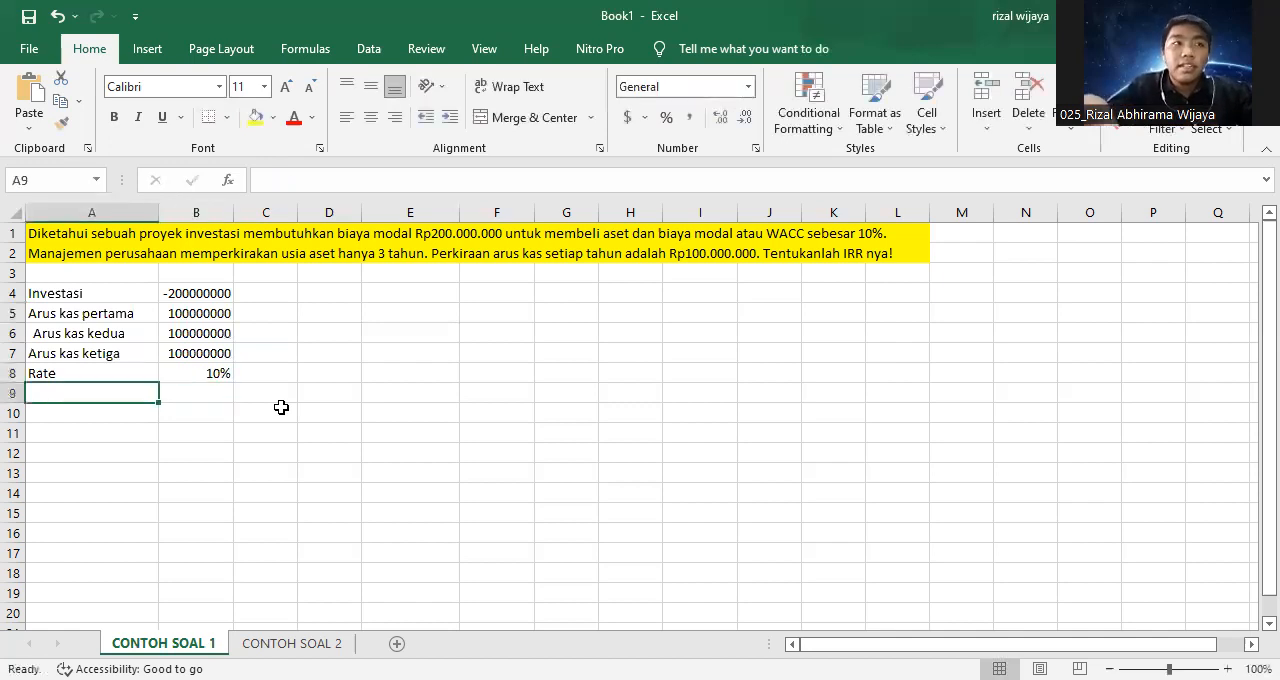
Label A9 "IRR" and calculate it in B9 with the IRR function, using B4:B7 as values and B8 as guess.
text(IRR)
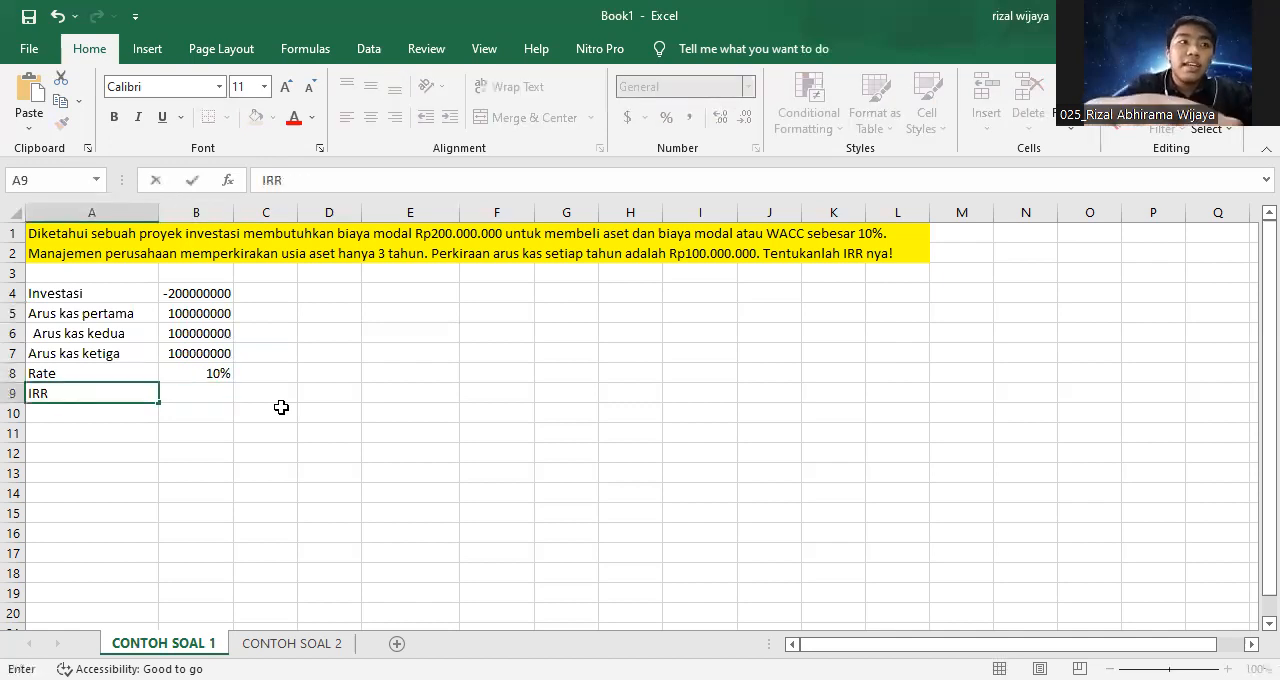
key(Tab)
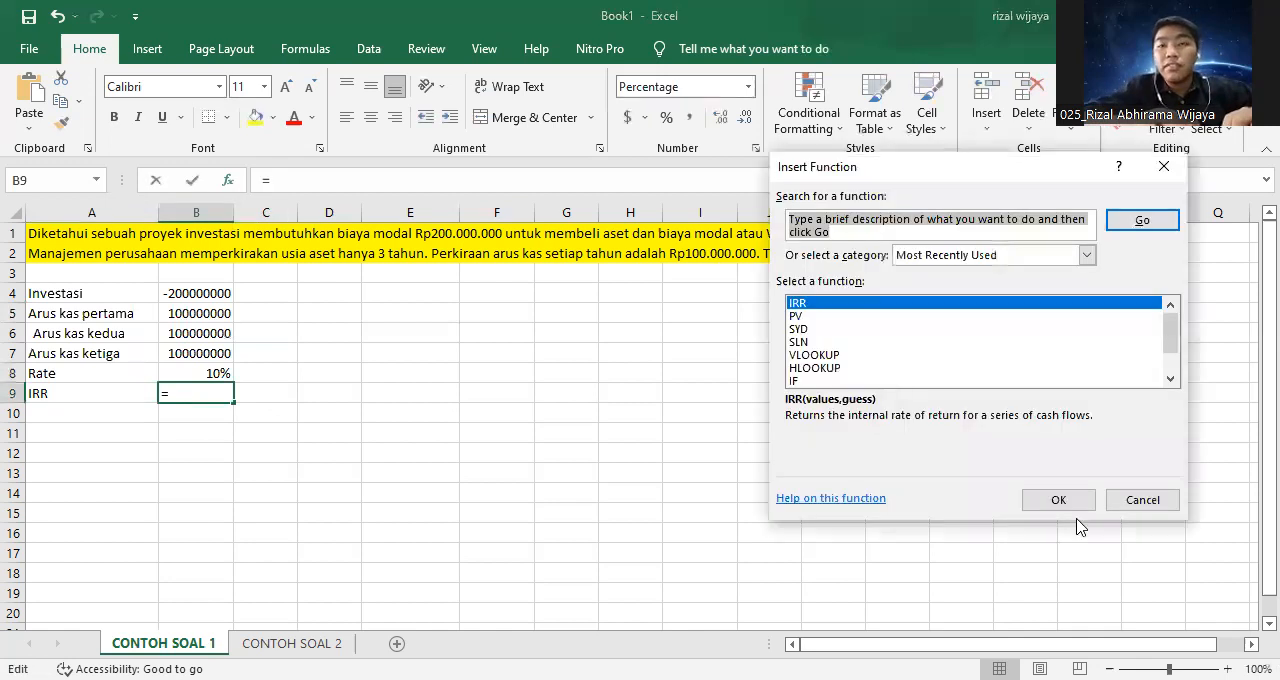
click(1067, 502)
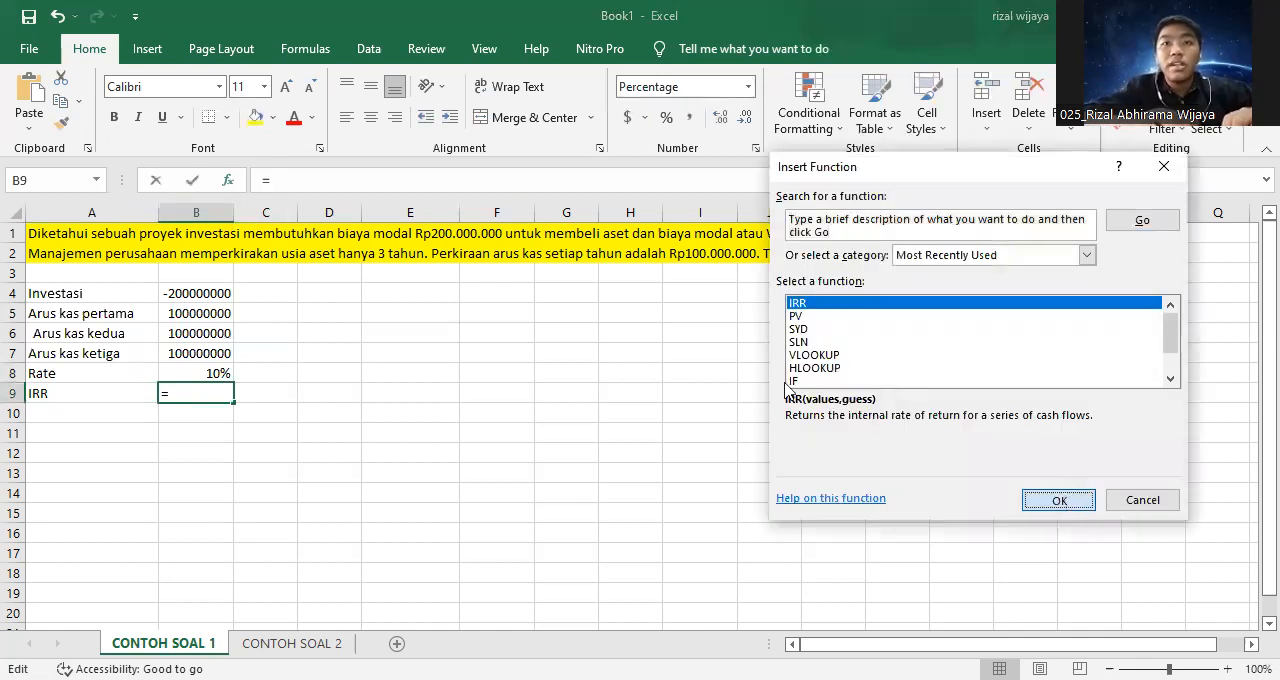
click(212, 294)
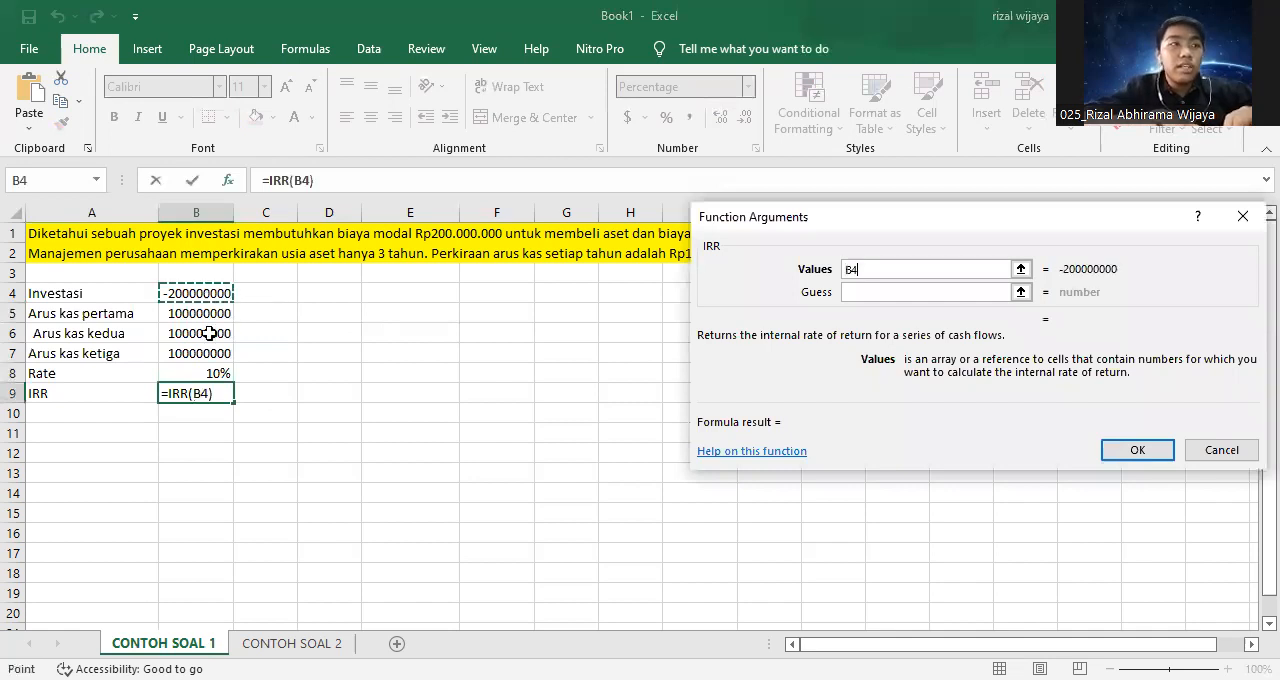
shift+click(209, 347)
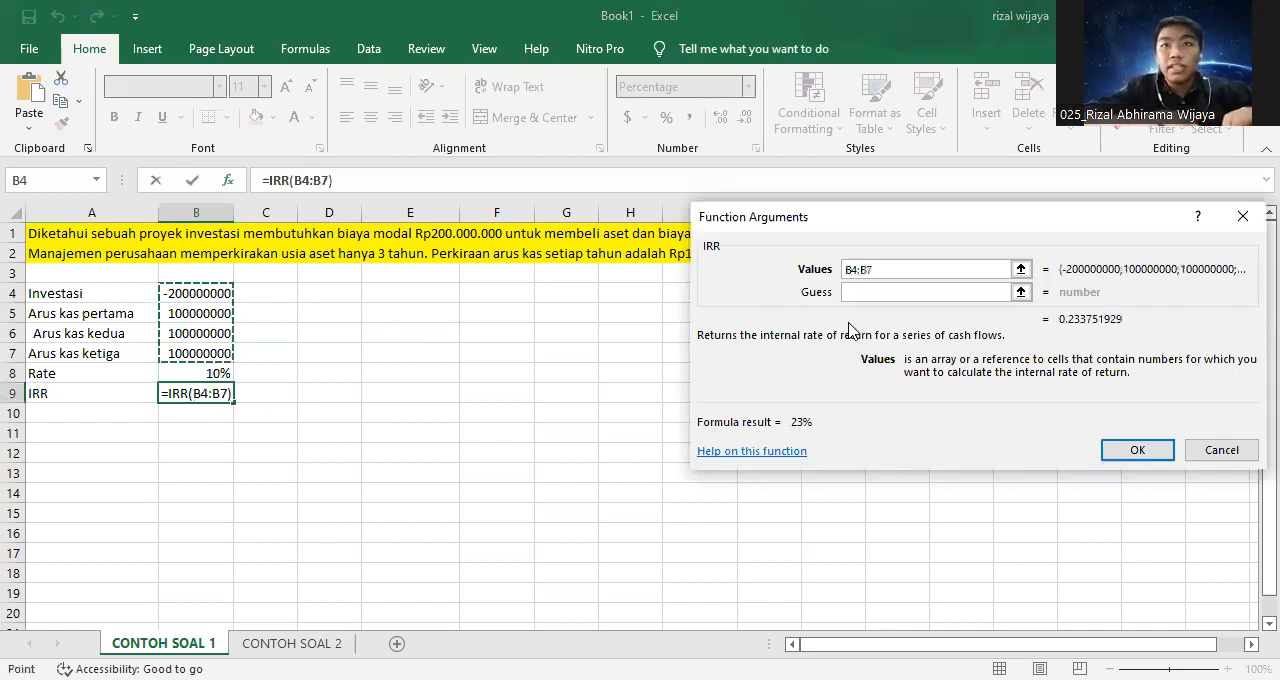
click(894, 293)
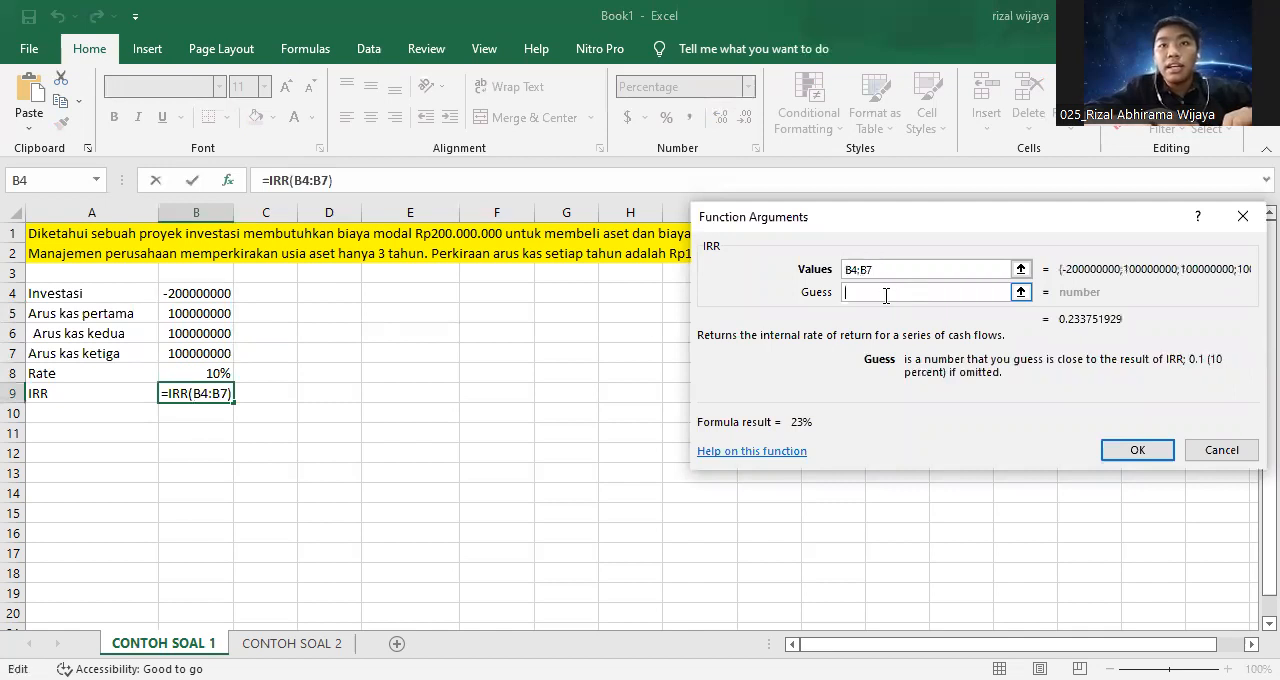
click(200, 373)
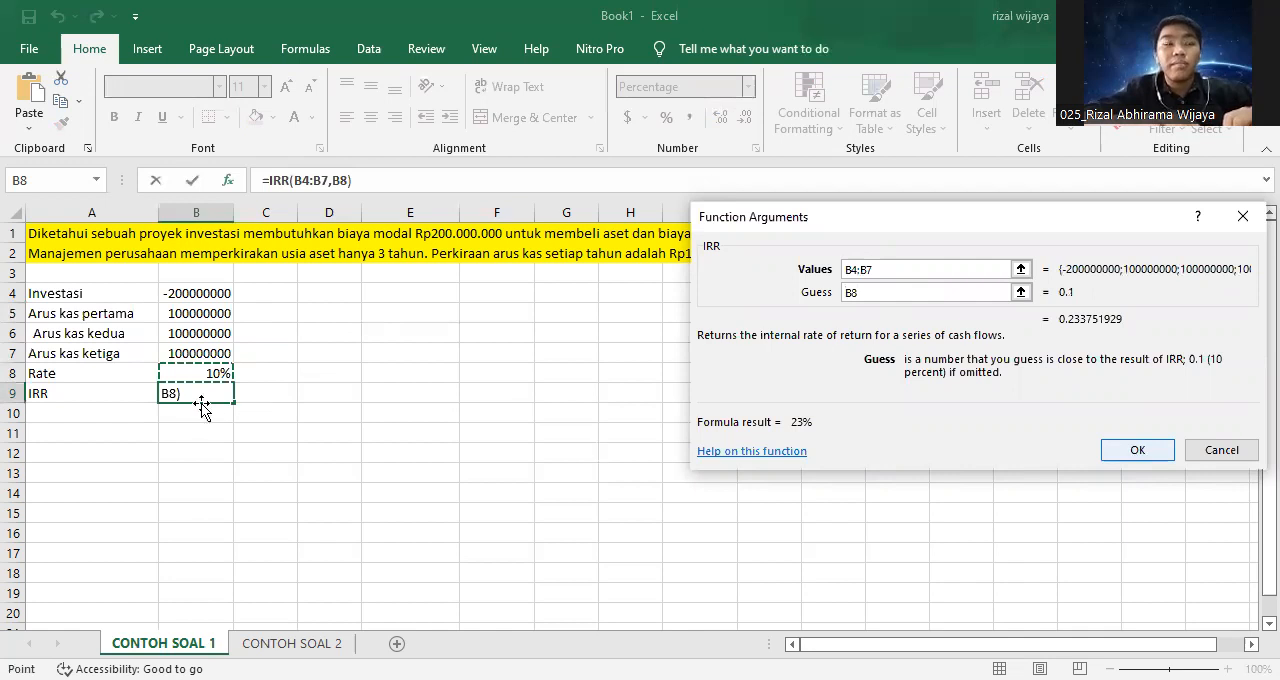
key(Return)
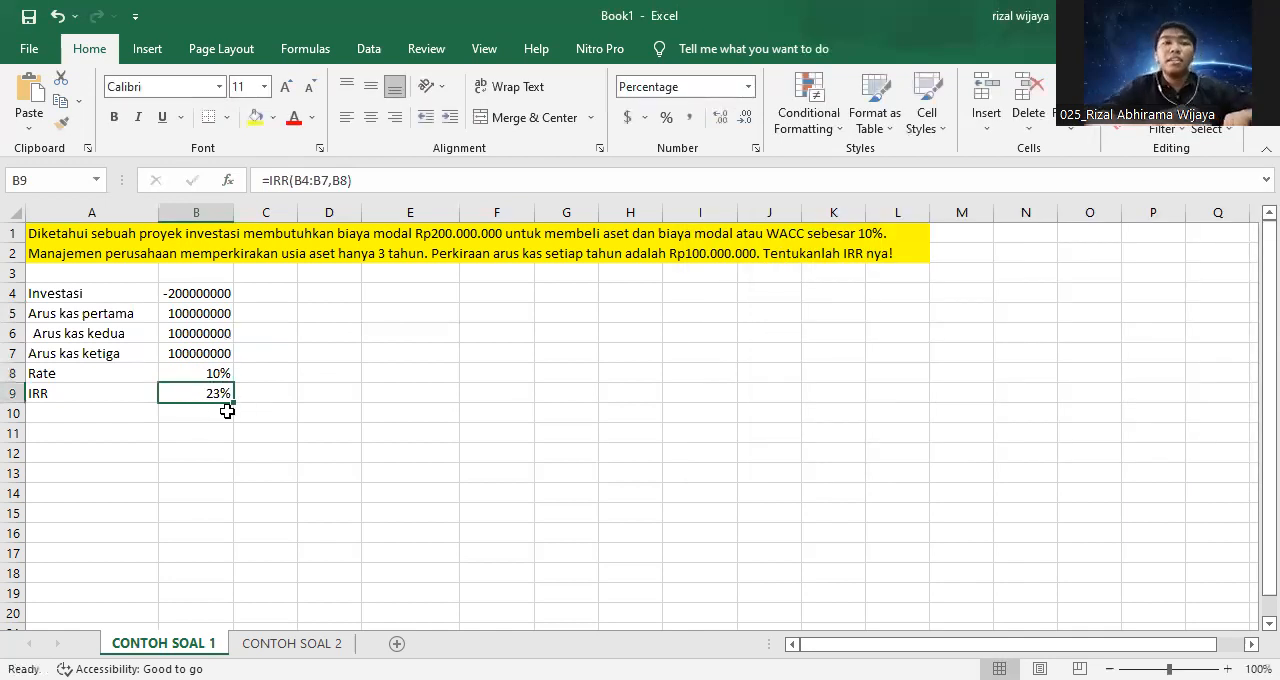
click(209, 413)
click(219, 393)
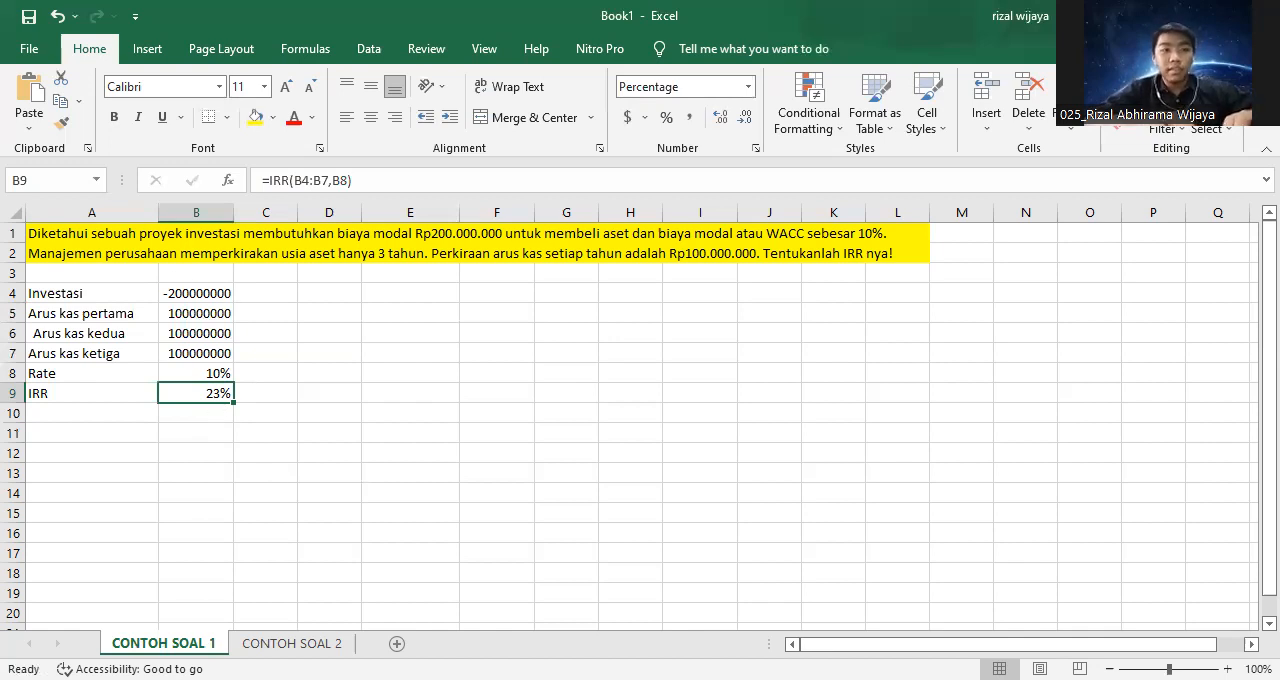
On the CONTOH SOAL 2 sheet, label A8 "Investasi" and enter 130000000 in B8.
click(291, 643)
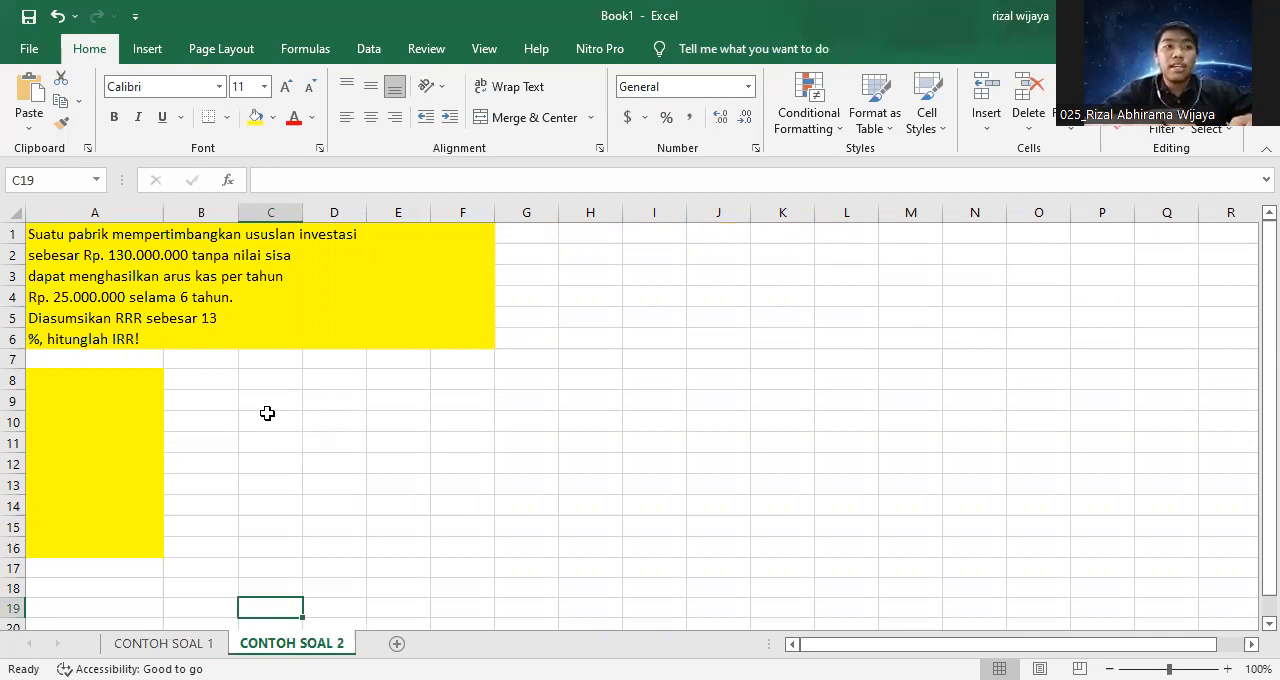
click(53, 390)
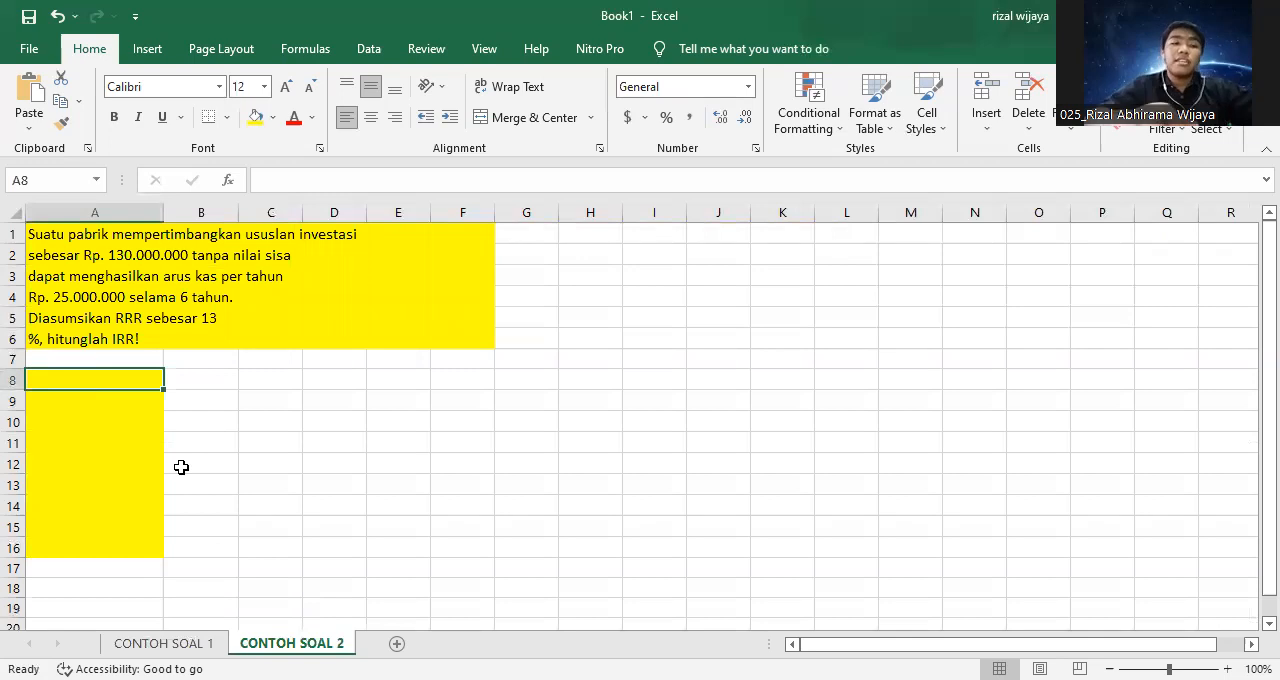
text(I)
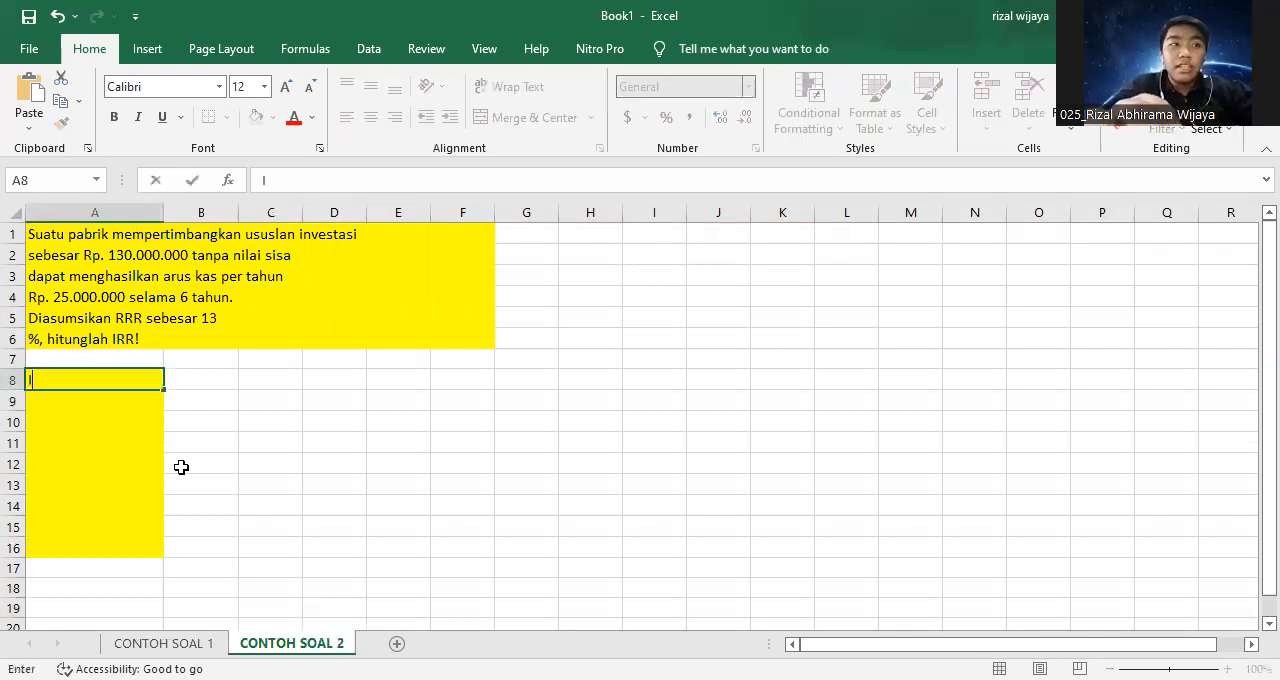
text(nvestasi)
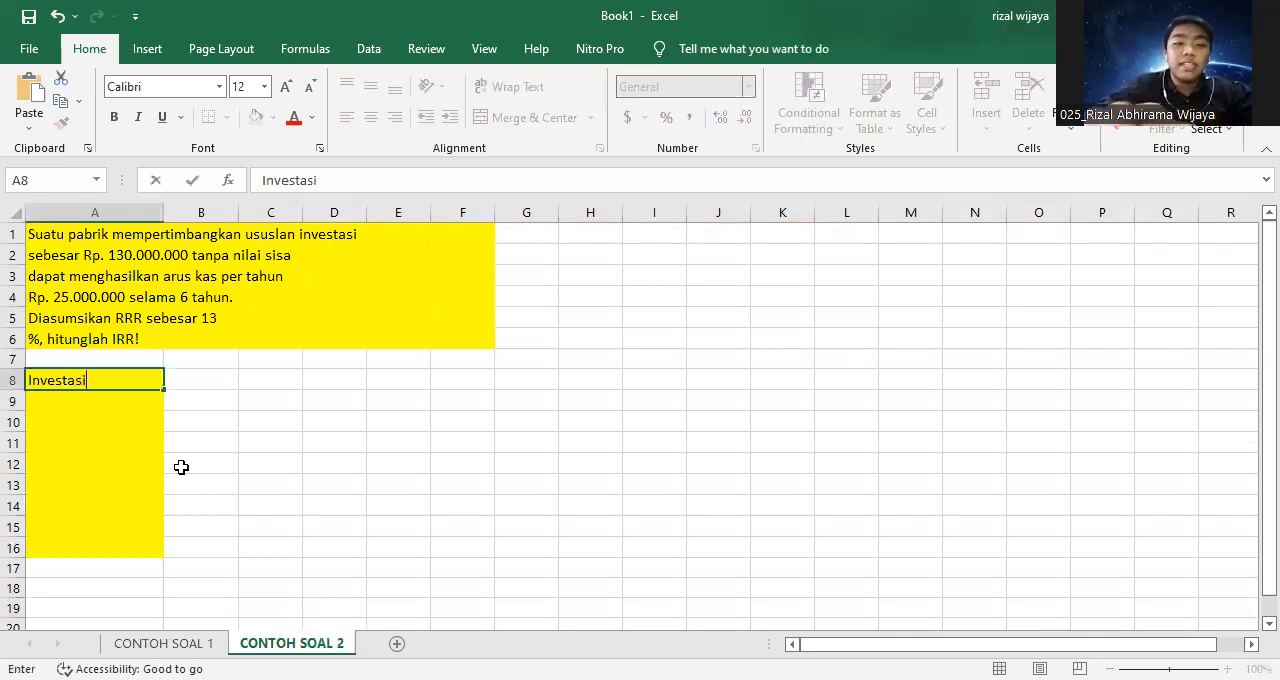
key(Tab)
text(13)
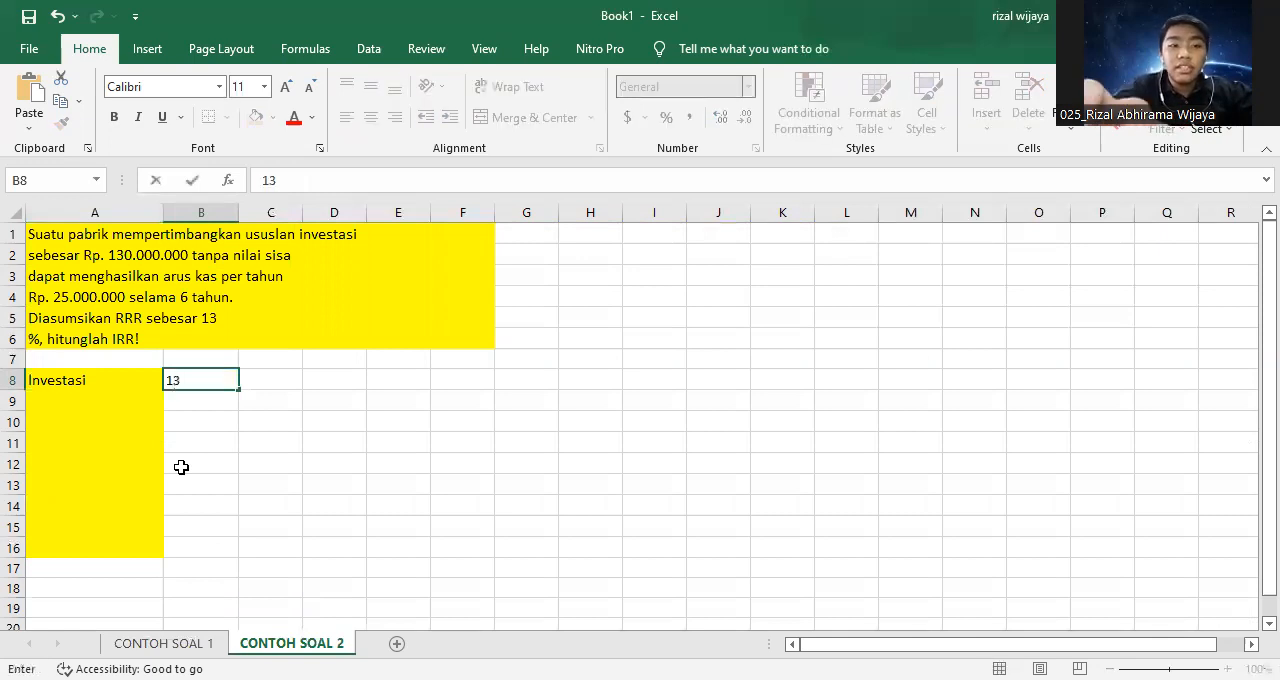
text(0000000)
key(Return)
key(Left)
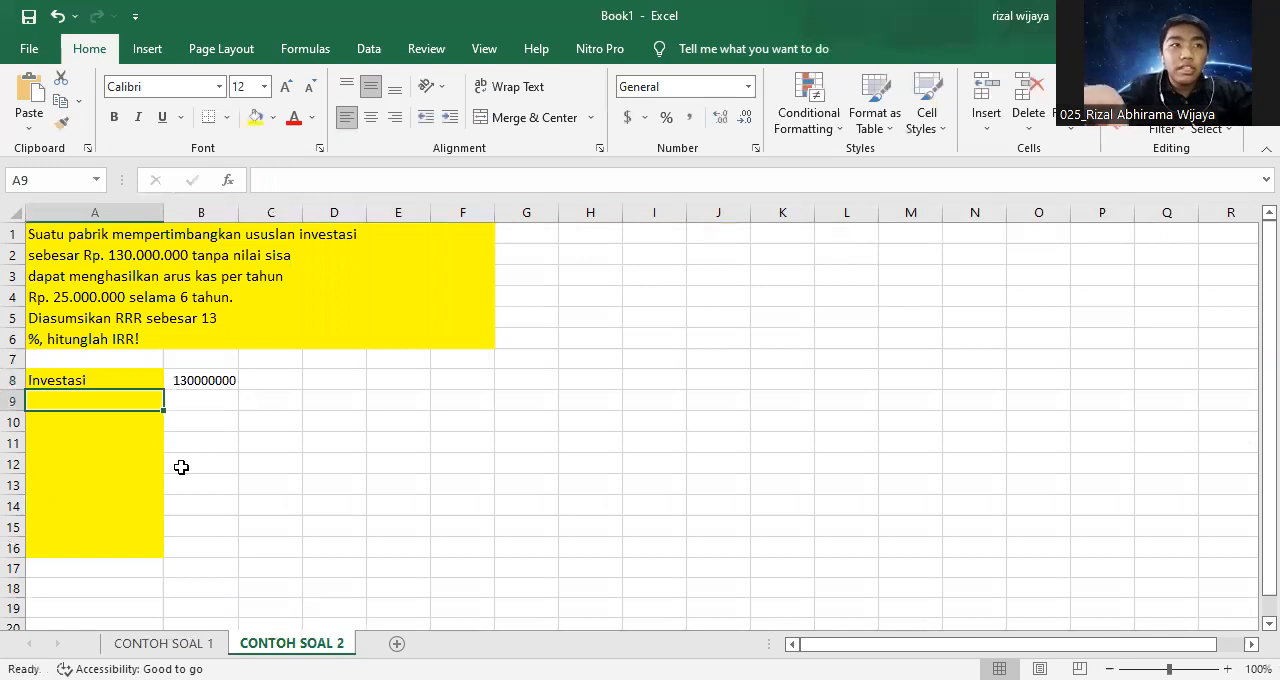
Label cell A9 "Arus kas pertama" and enter 25000000 in B9.
text(Arus yan)
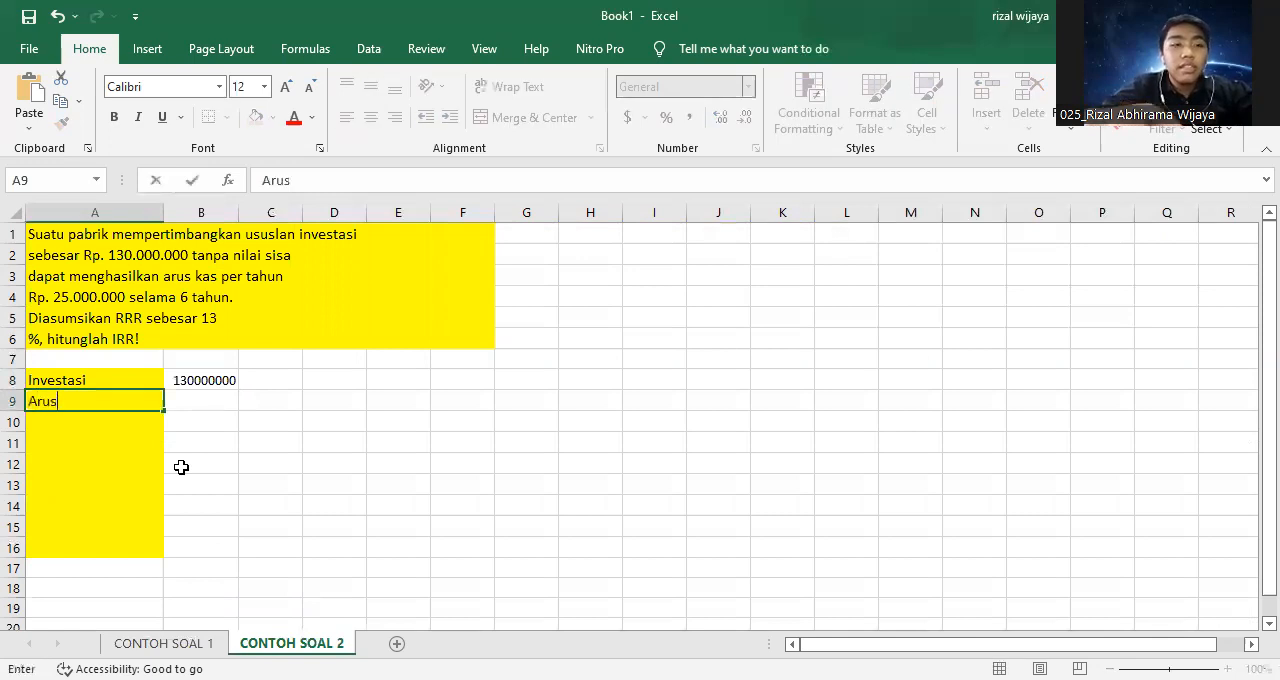
key(BackSpace)
key(BackSpace)
key(BackSpace)
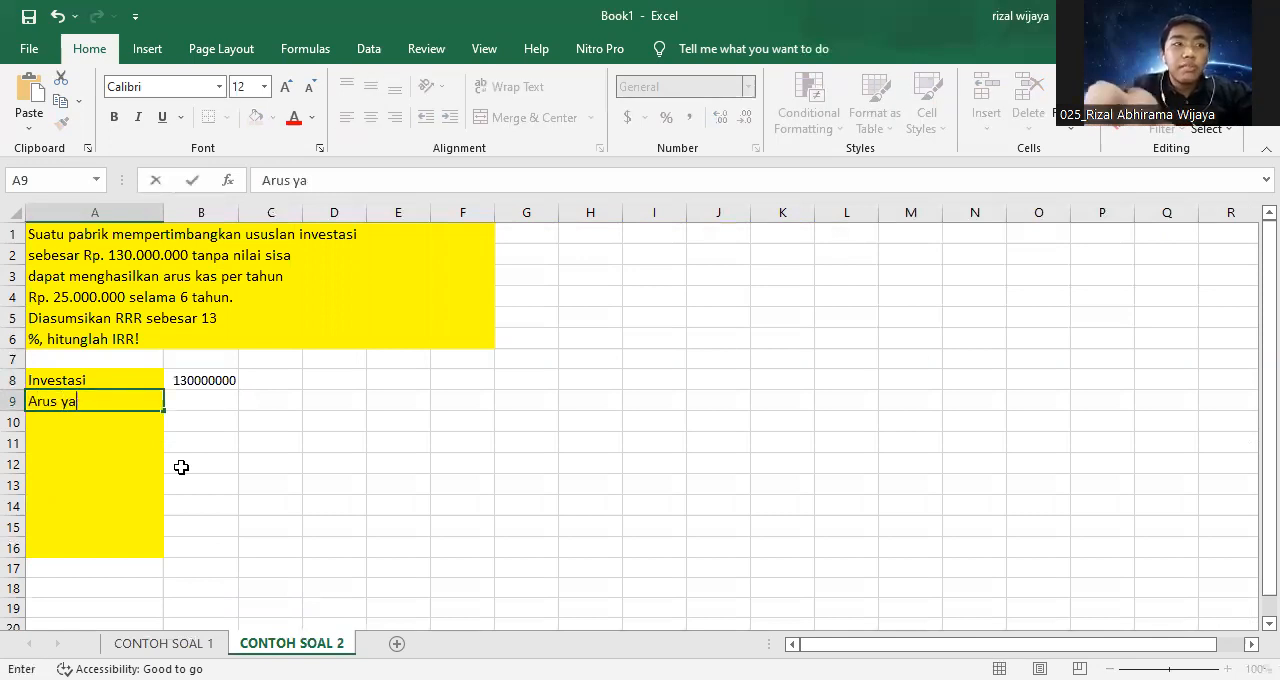
text(kas pertama)
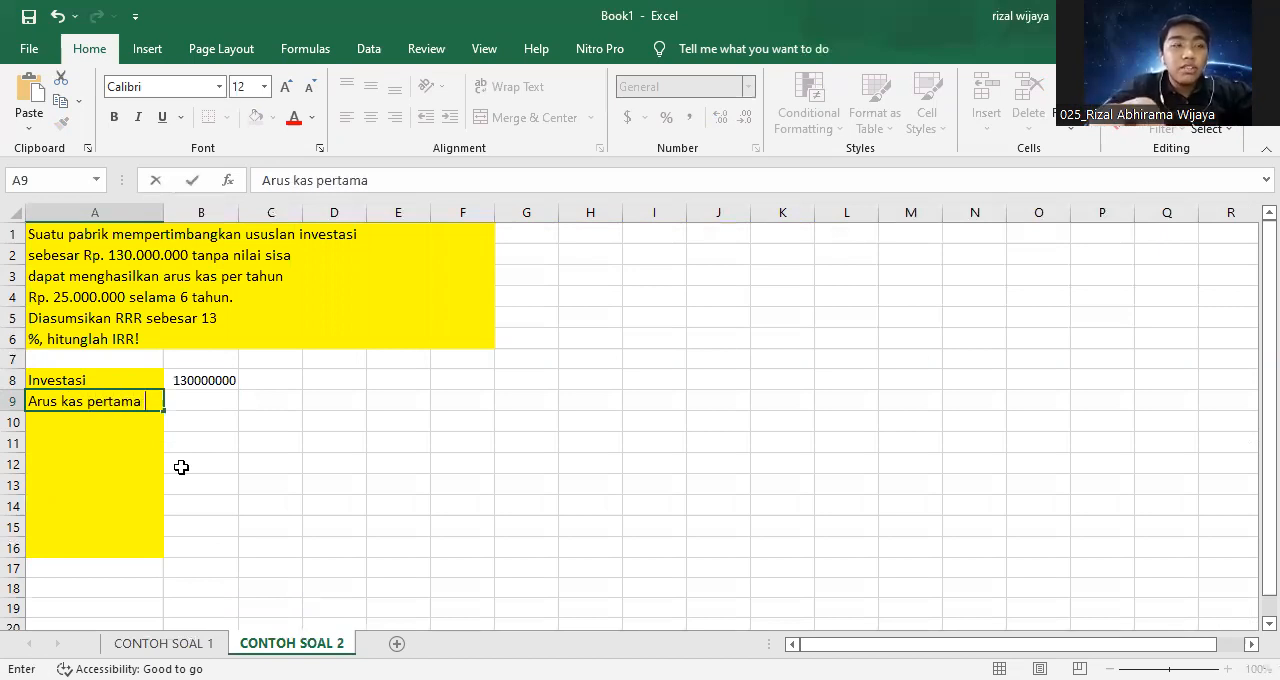
key(Tab)
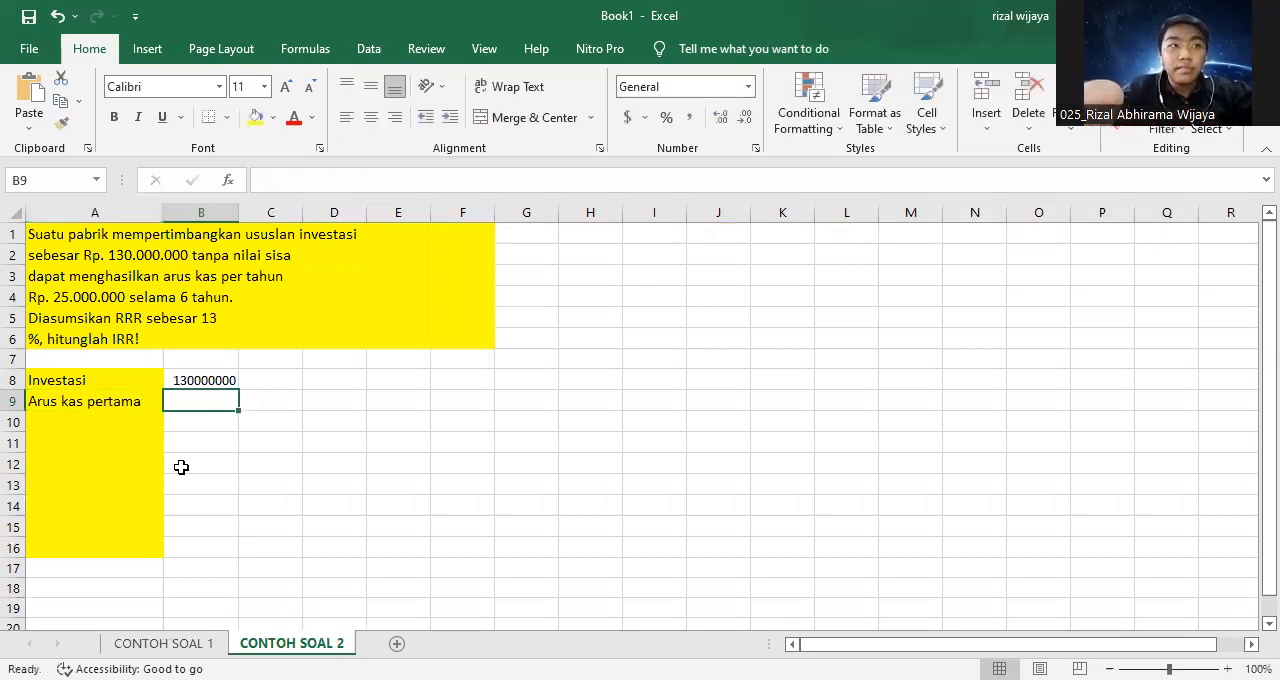
text(25000)
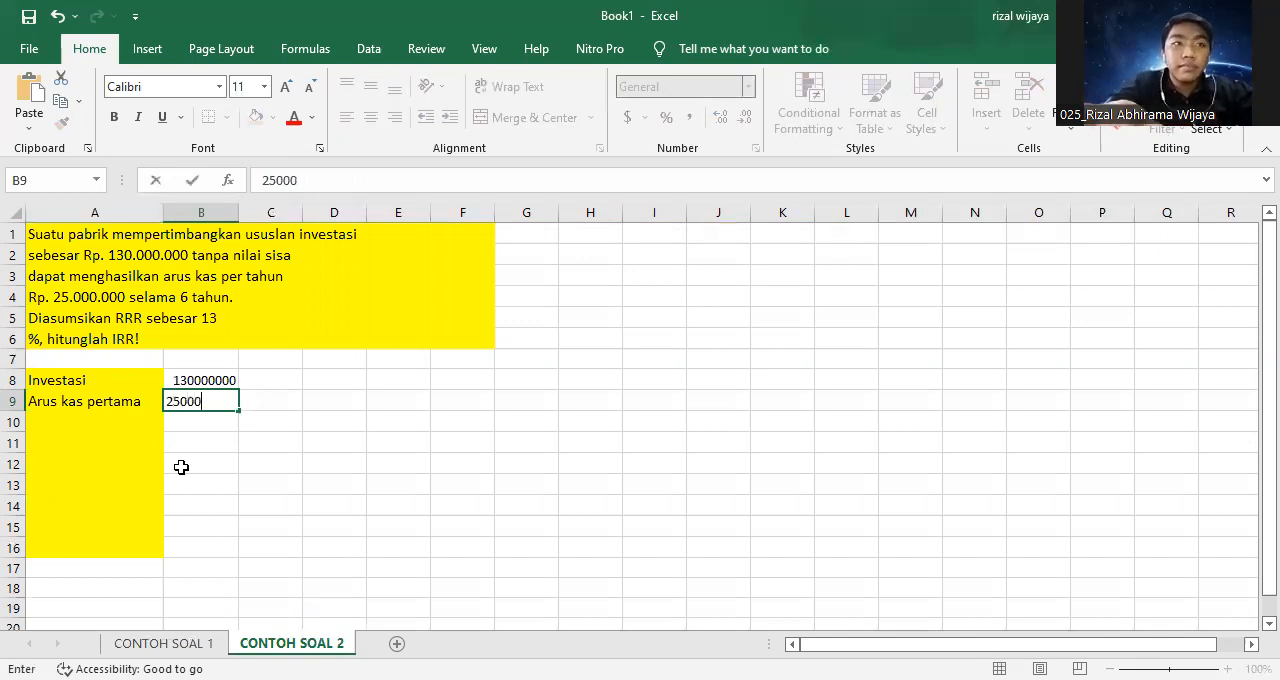
text(000)
key(Return)
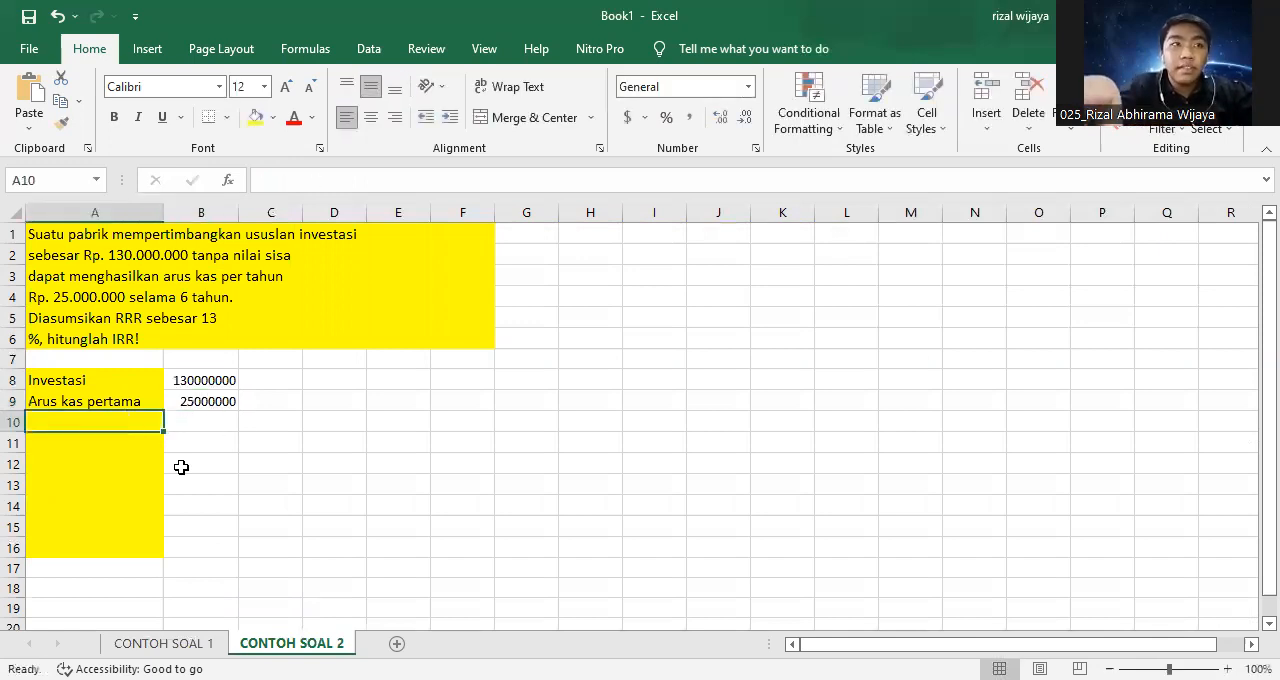
Label cell A10 "Arus kas kedua" and cell A11 "Arus kas ketiga".
text(Ar)
text(as kedua)
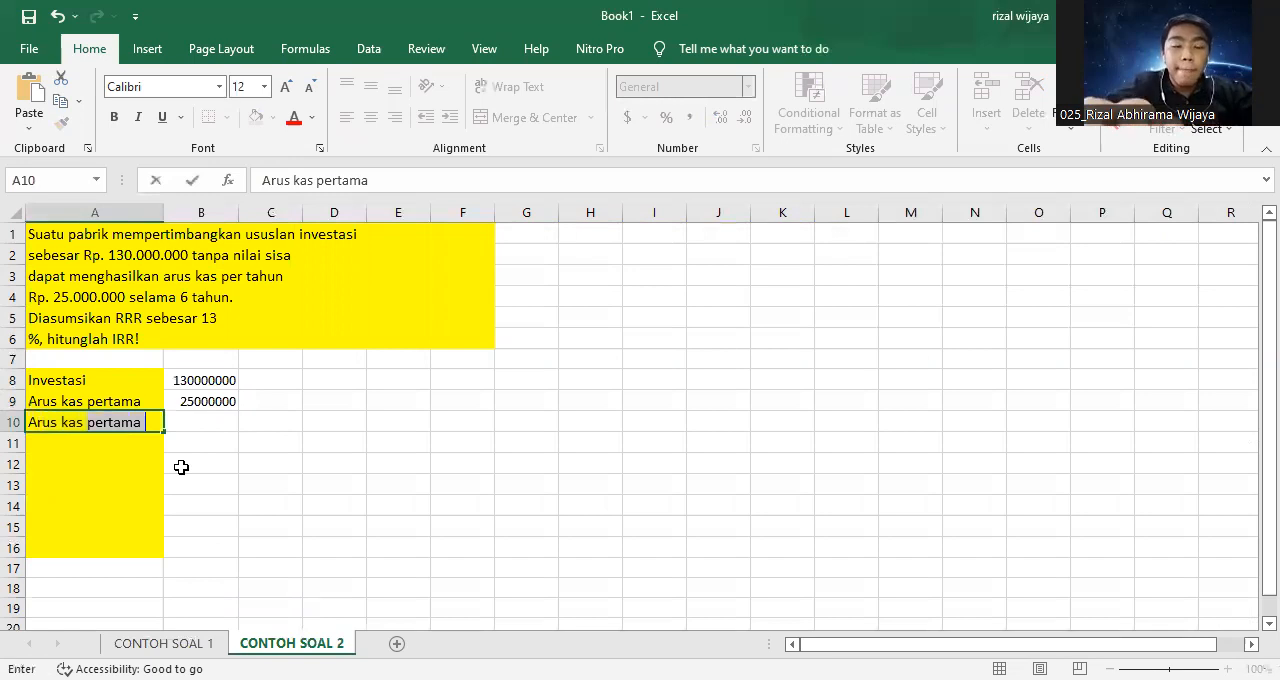
key(Return)
text(Arus kas ketiga)
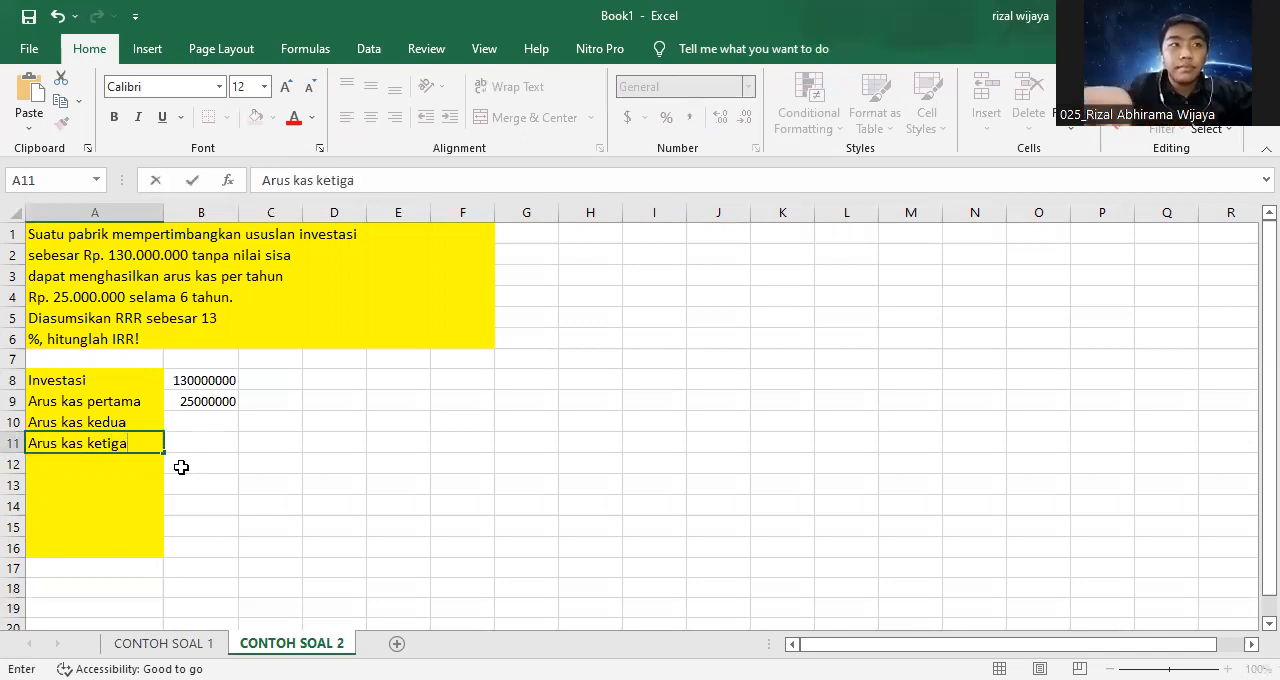
key(Return)
Label cells A12 to A14 "Arus kas keempat", "Arus kas kelima" and "Arus kas keenam".
text(Arus kas keempat)
key(Return)
text(Arus kas ke)
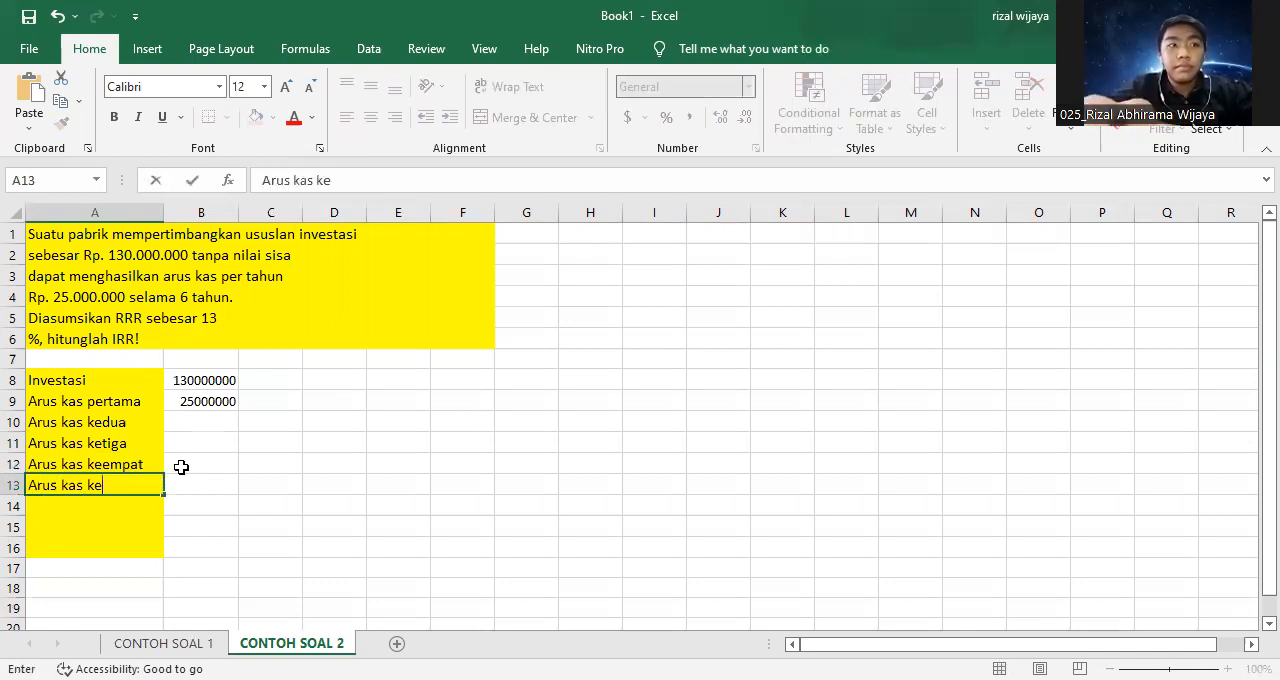
text(lima)
key(Return)
text(Arus kas k)
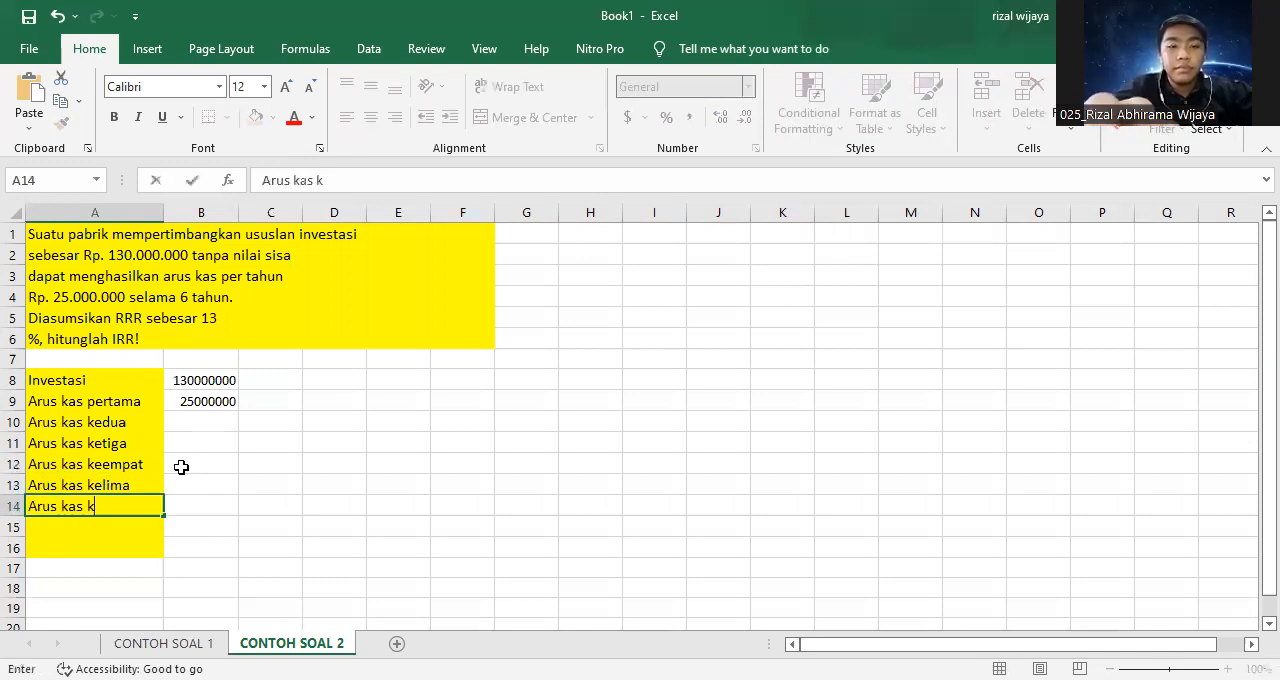
text(eenam)
key(Tab)
Fill the first cash flow in B9 down through B14.
click(211, 414)
click(218, 401)
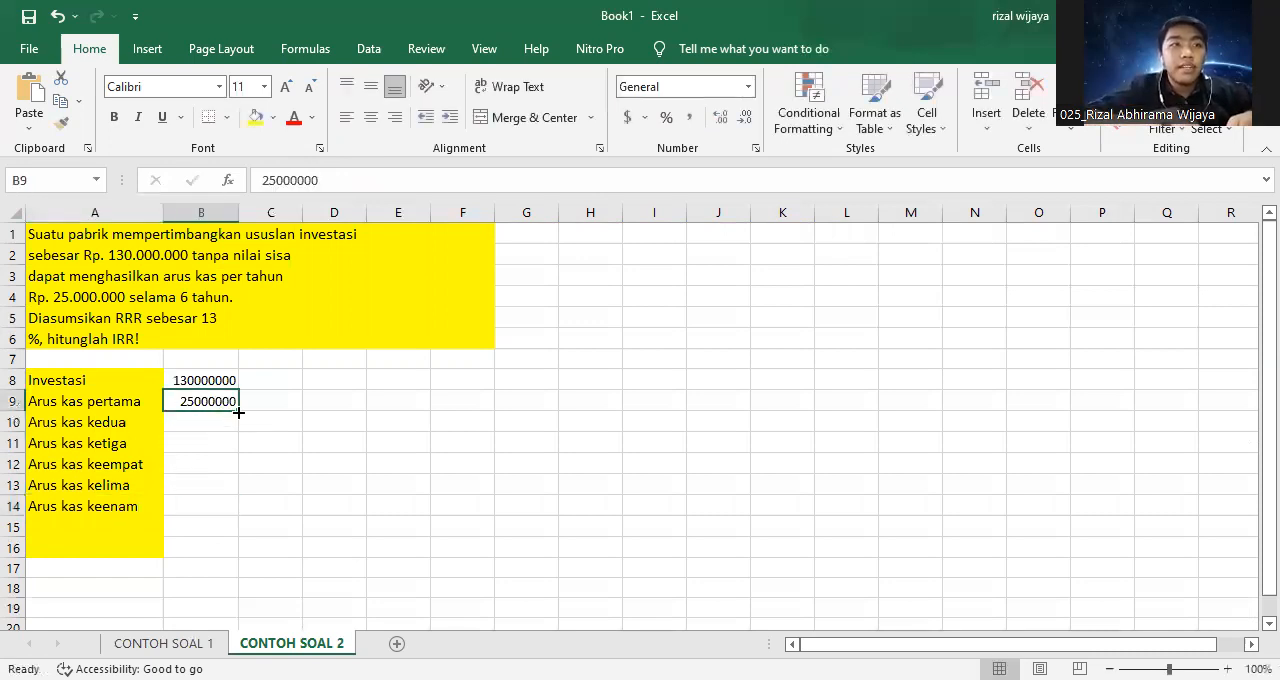
drag(239, 412, 210, 506)
Label cell A15 "Rate" with 13% in B15, and label cell A16 "IRR".
click(56, 526)
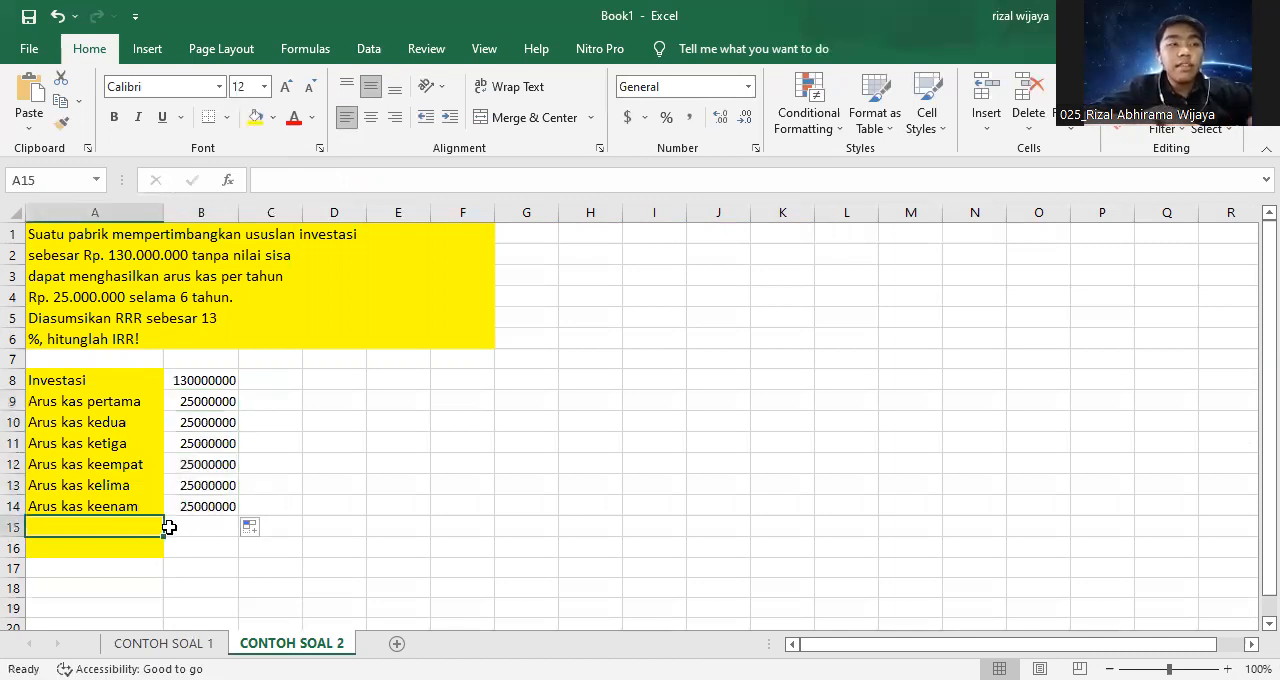
text(Rate)
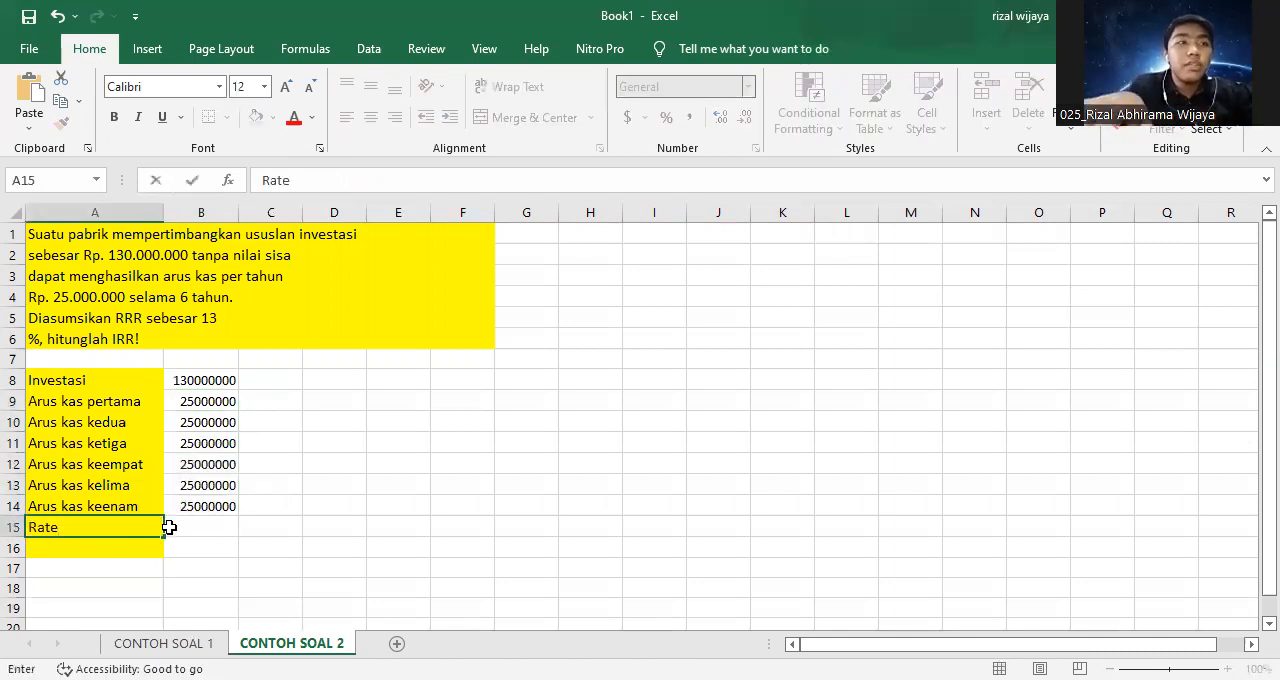
click(169, 527)
text(1)
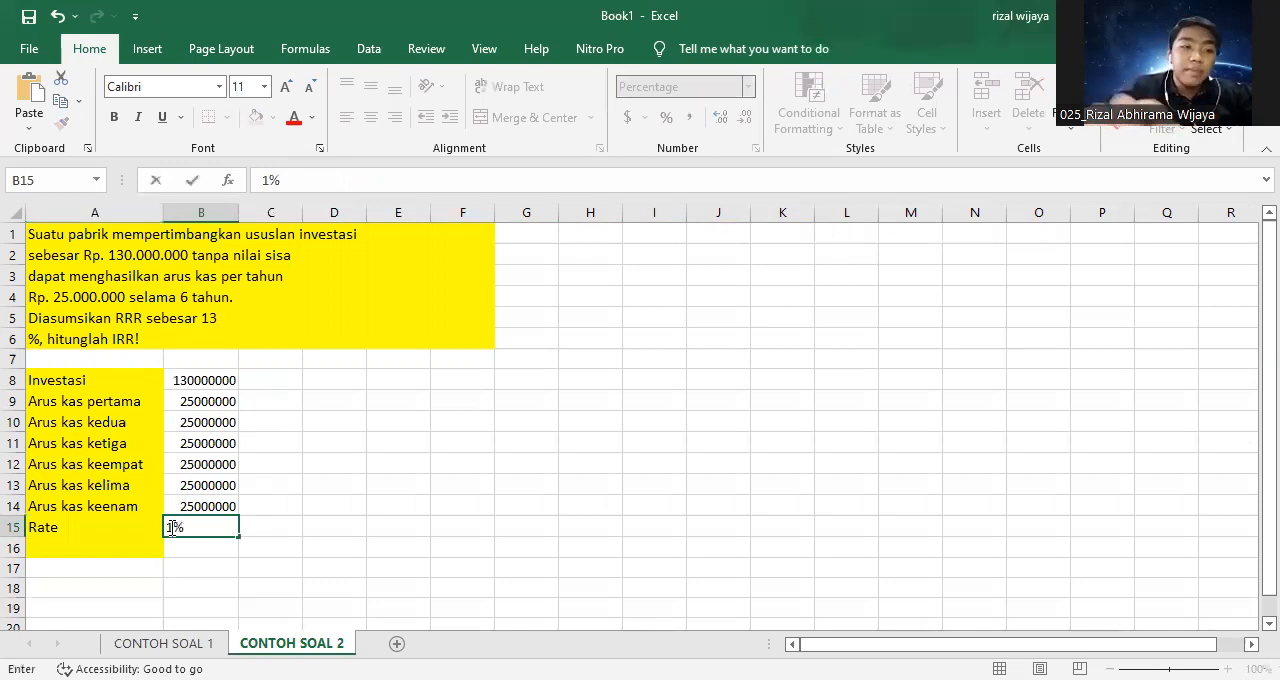
text(3)
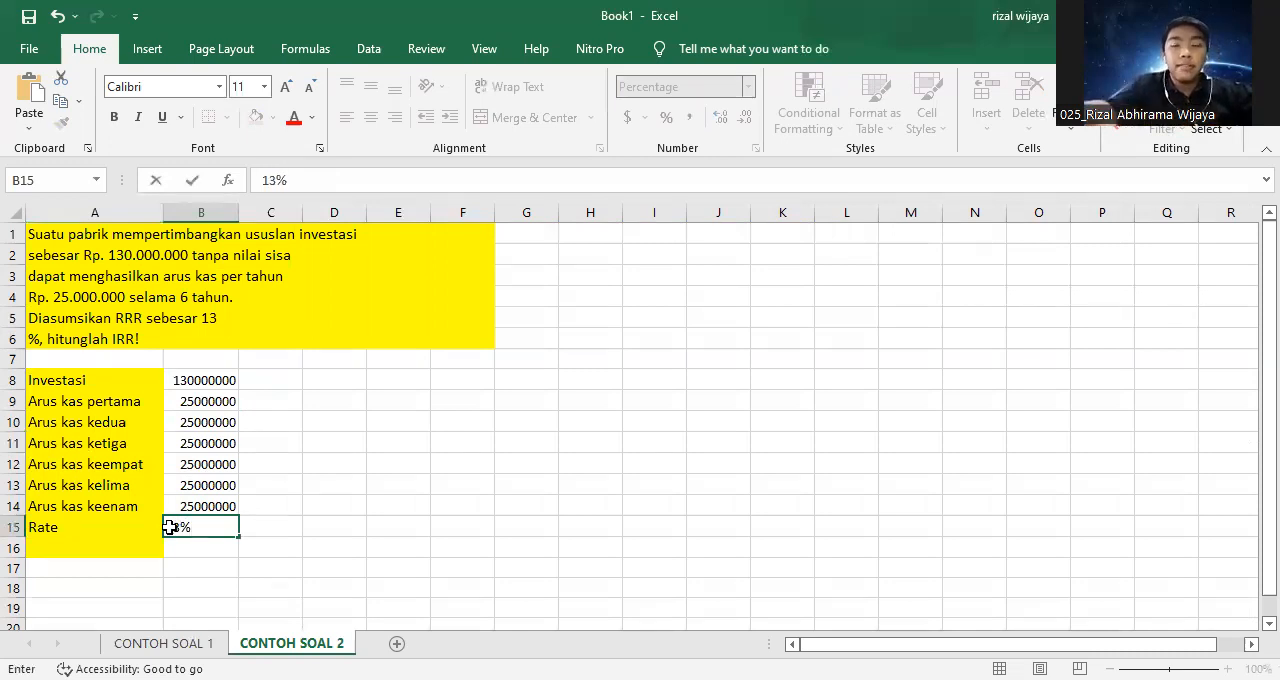
key(Return)
text(IRR)
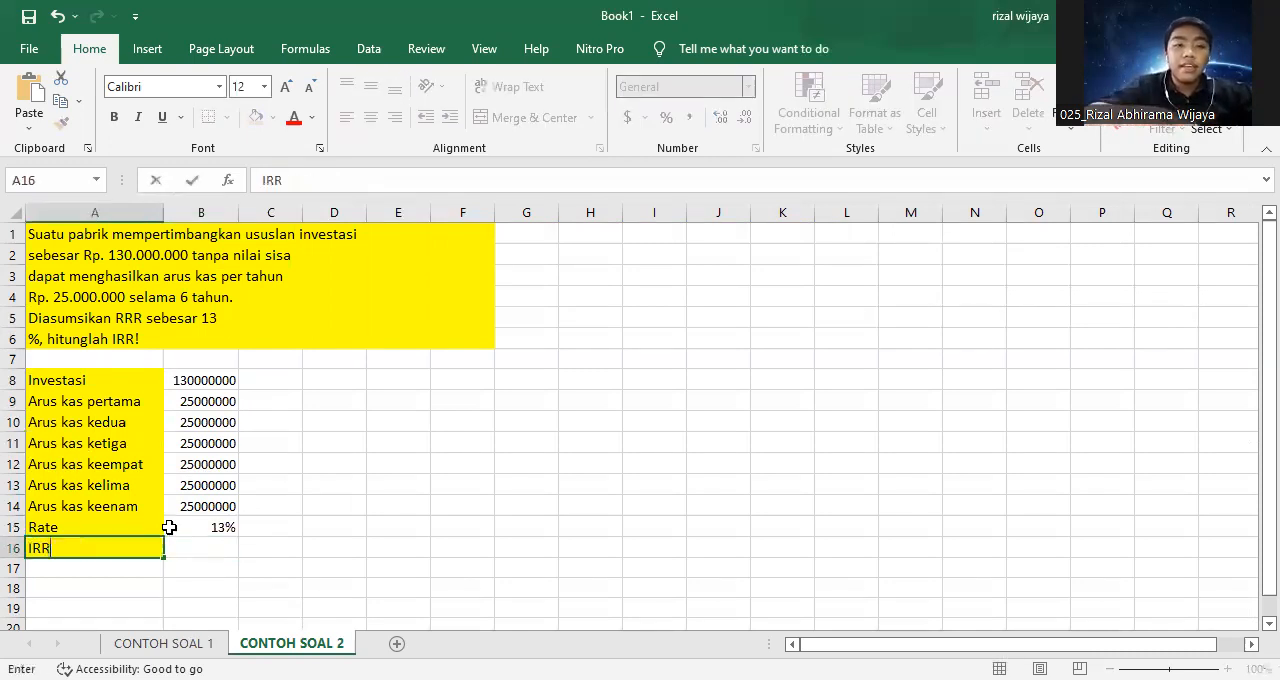
key(Tab)
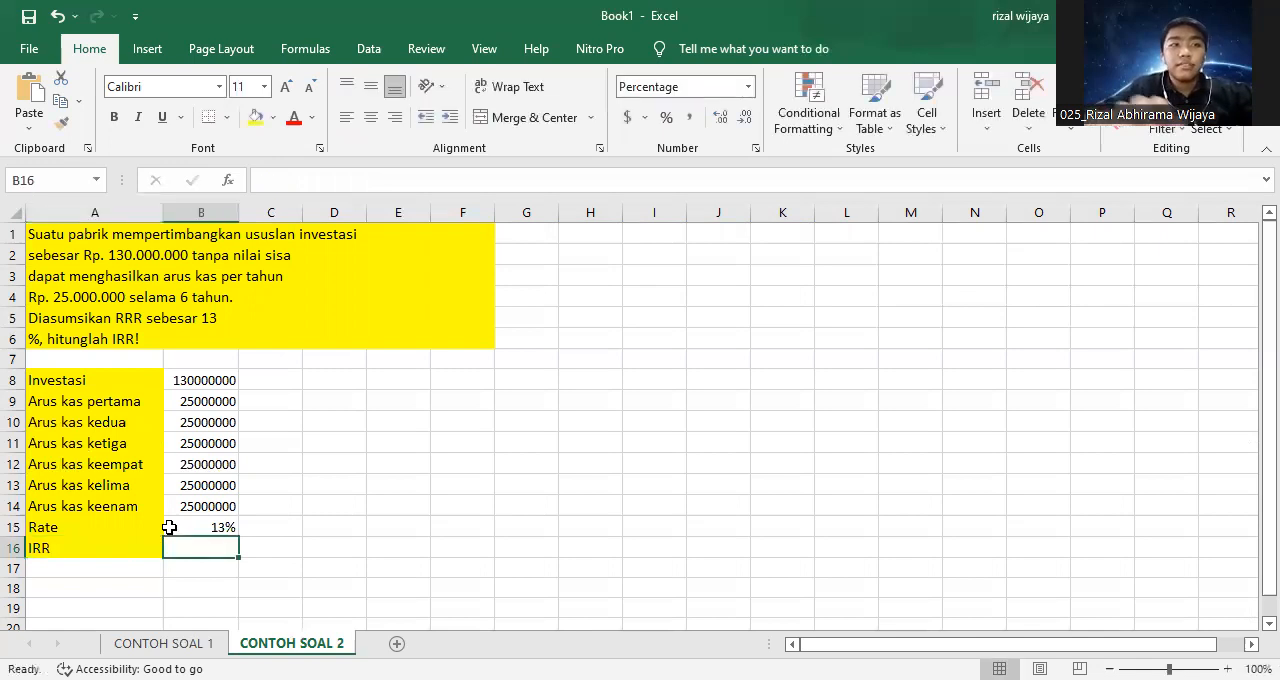
click(230, 181)
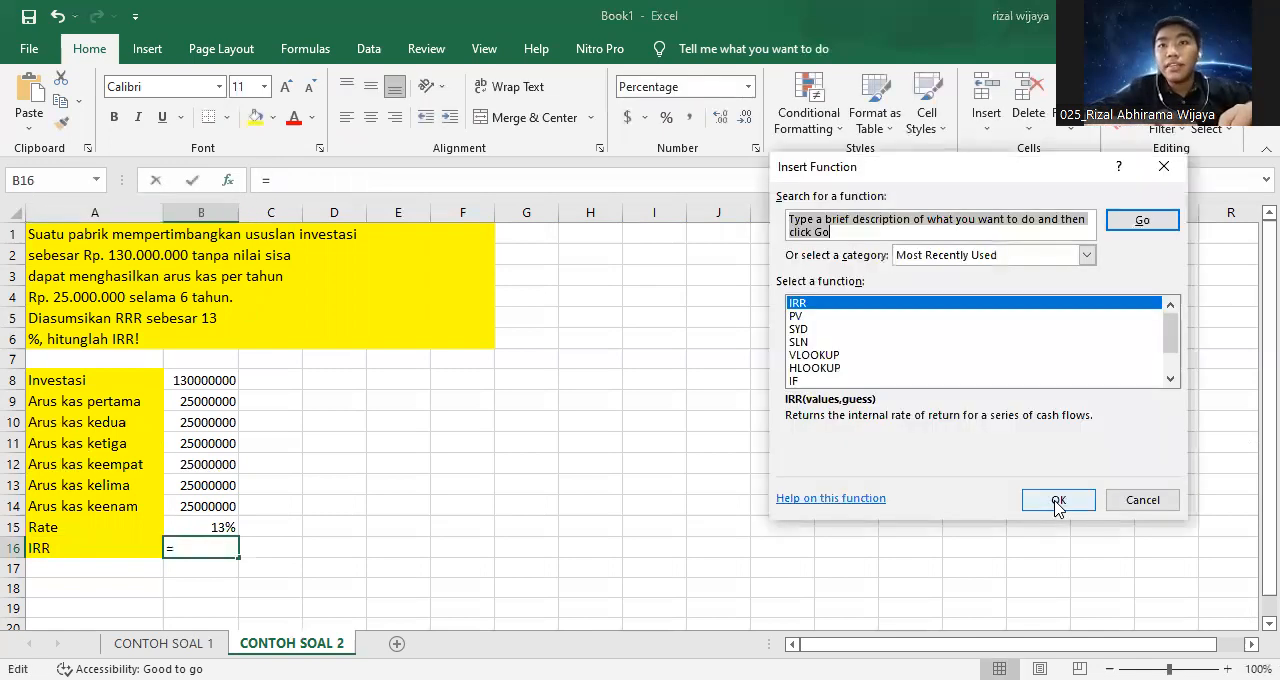
click(1058, 501)
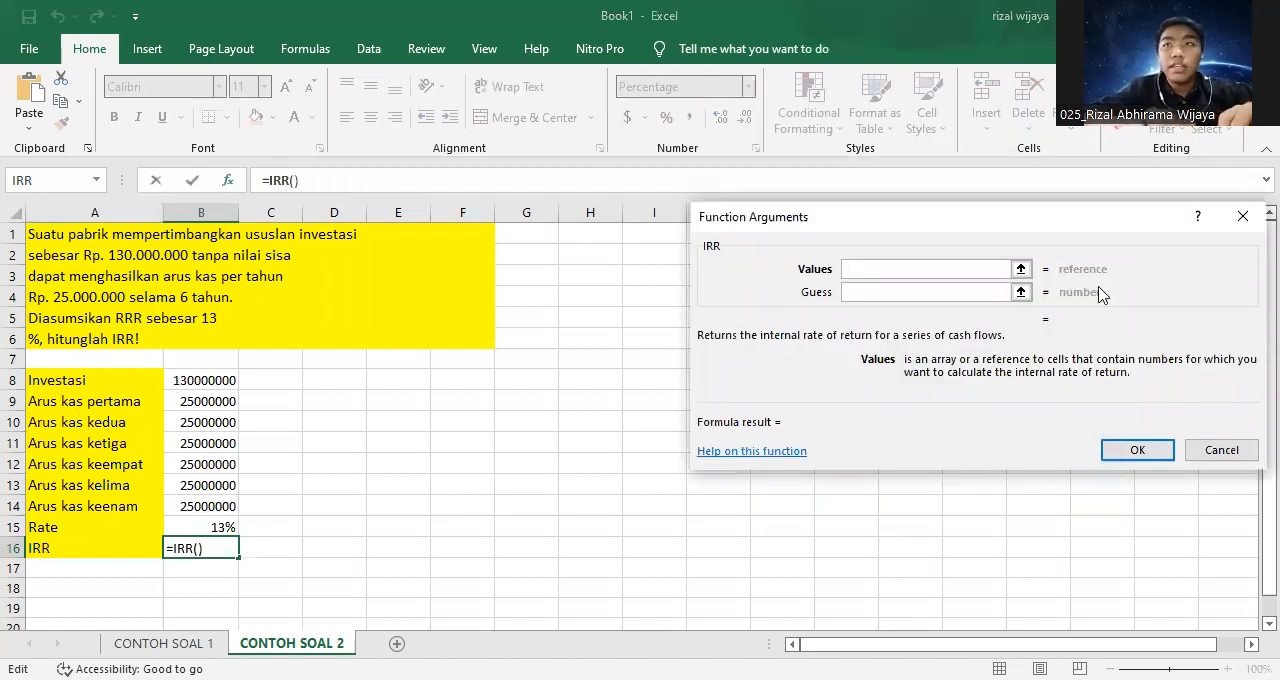
key(Escape)
Make the investment in B8 negative, as -130000000.
click(209, 374)
click(267, 180)
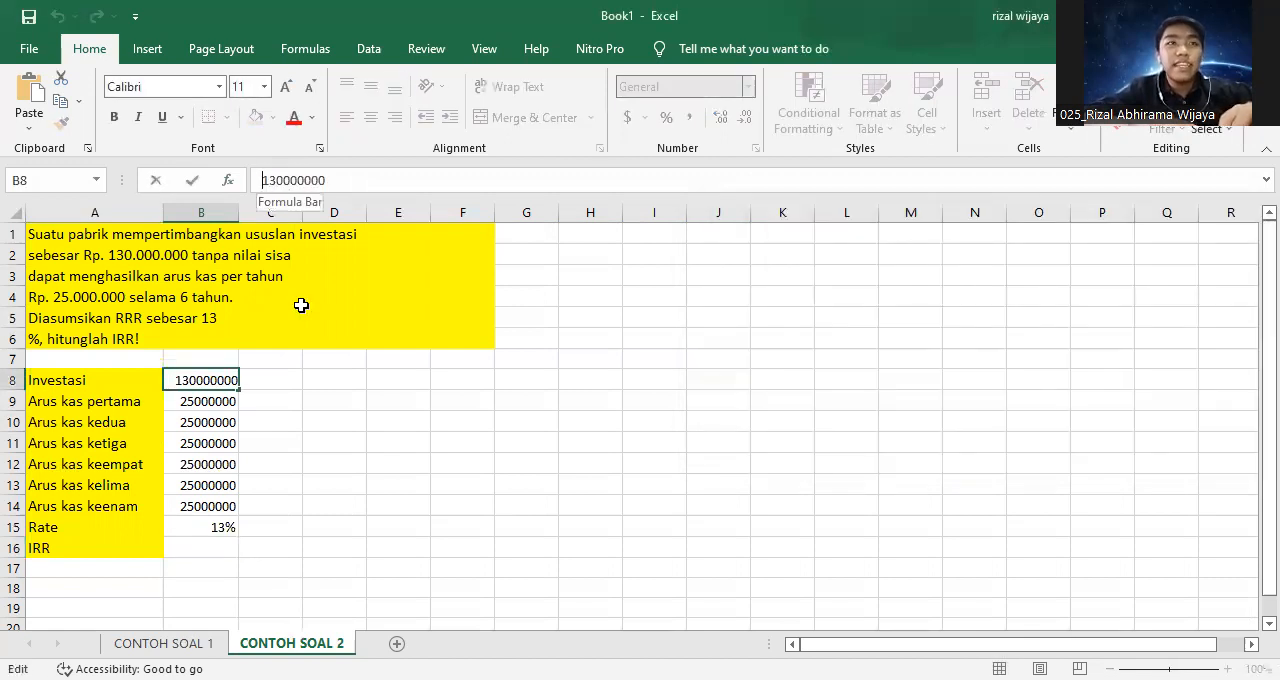
text(-)
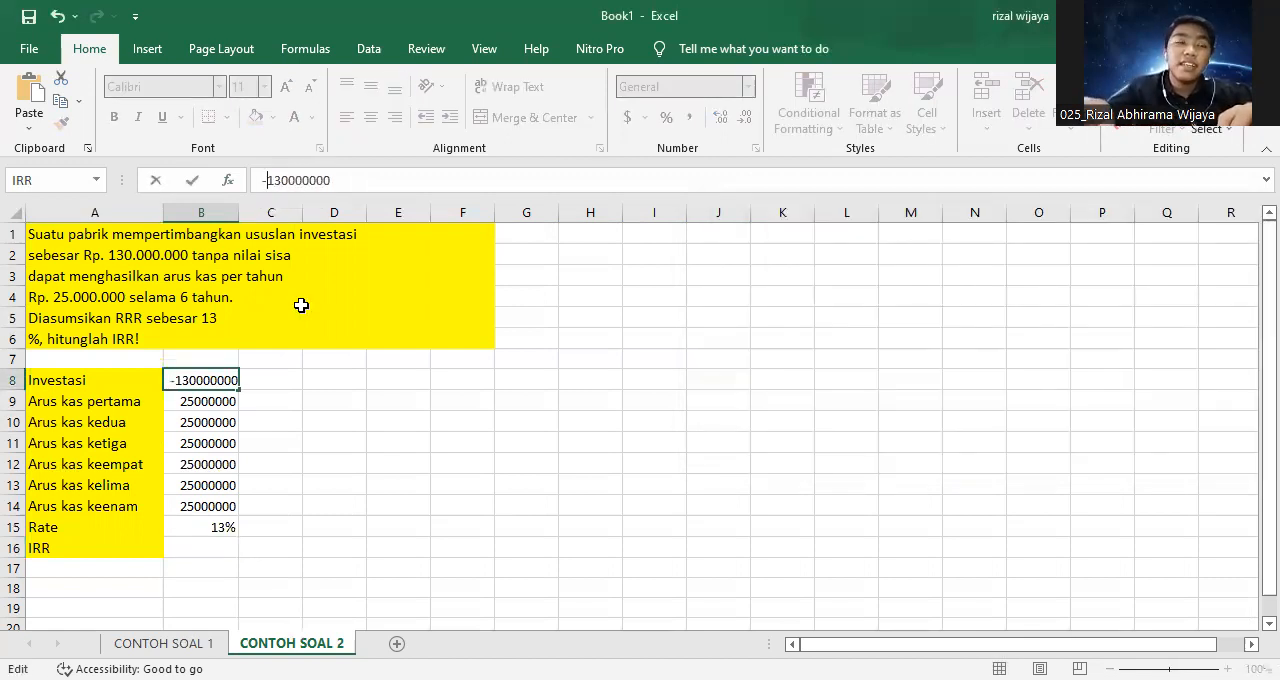
key(Return)
Calculate the IRR in B16 with the IRR function, using B8:B14 as values and B15 as guess.
click(231, 547)
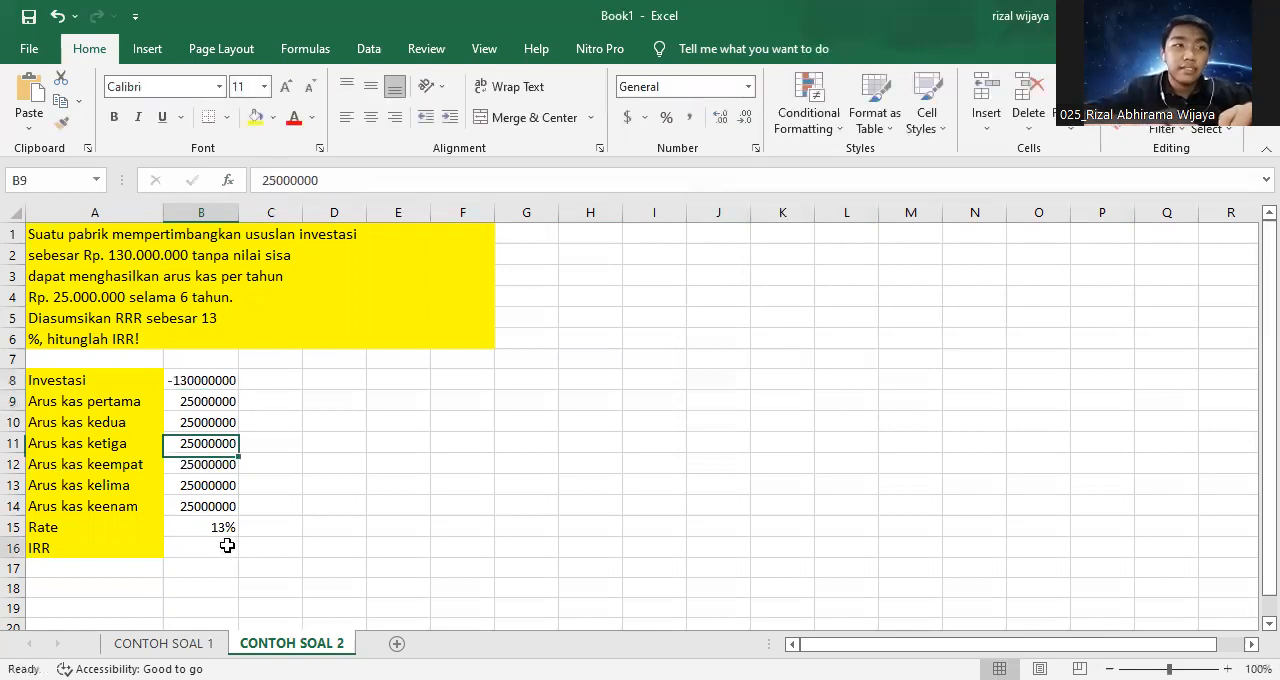
click(229, 179)
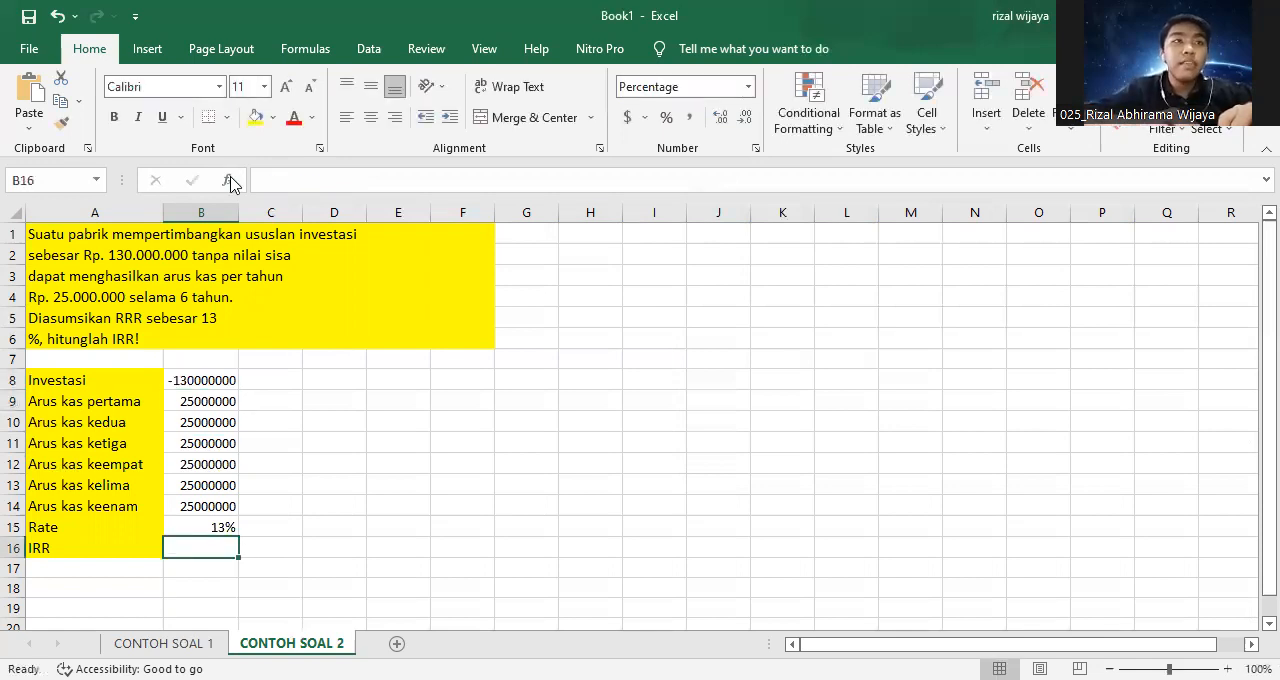
click(1060, 500)
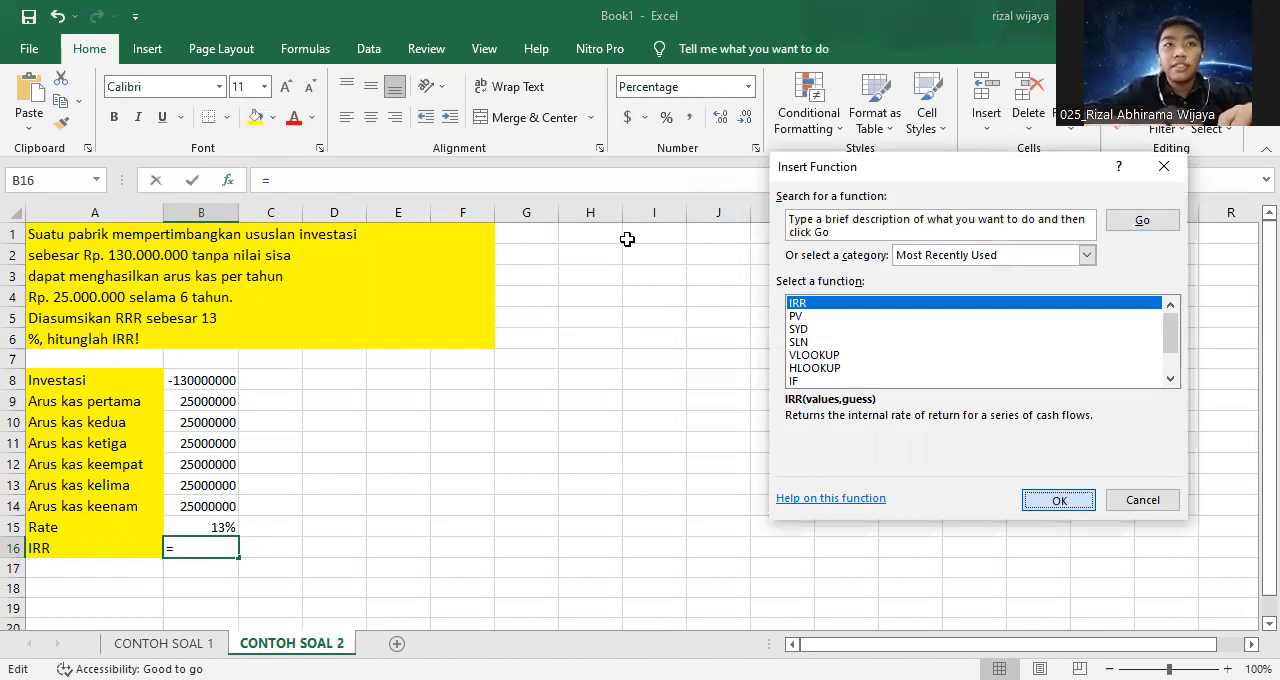
key(Return)
click(186, 384)
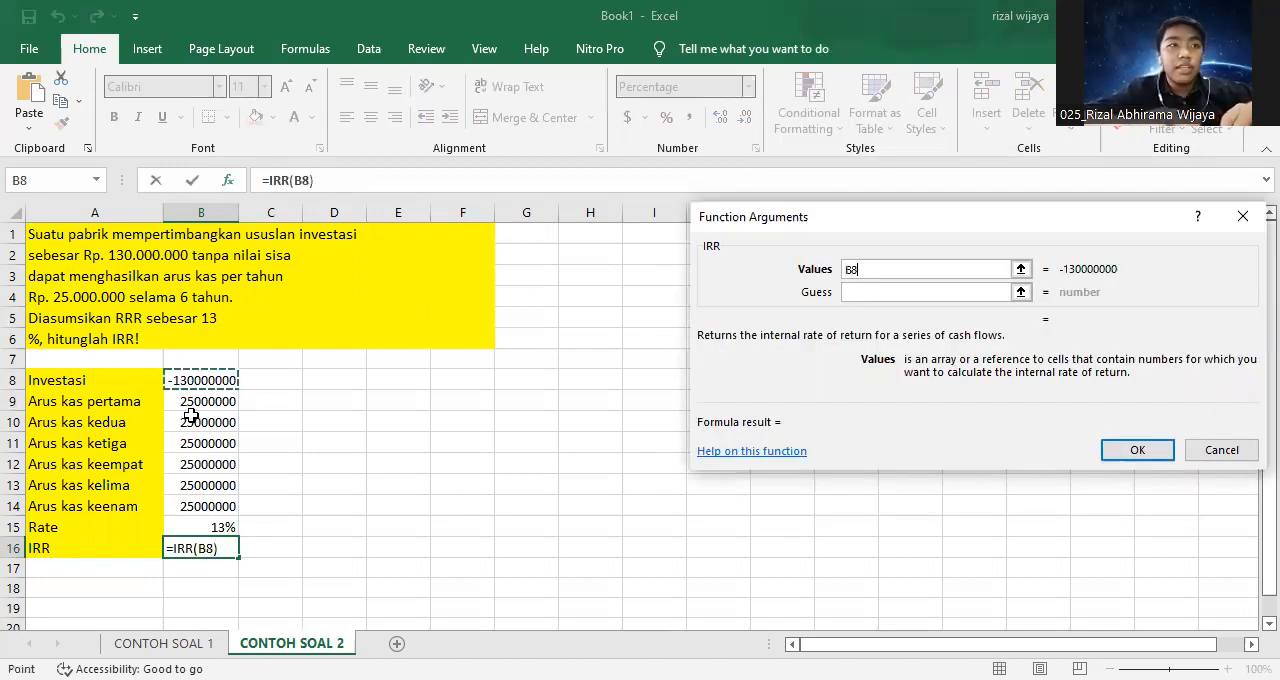
shift+click(198, 500)
key(Tab)
click(232, 527)
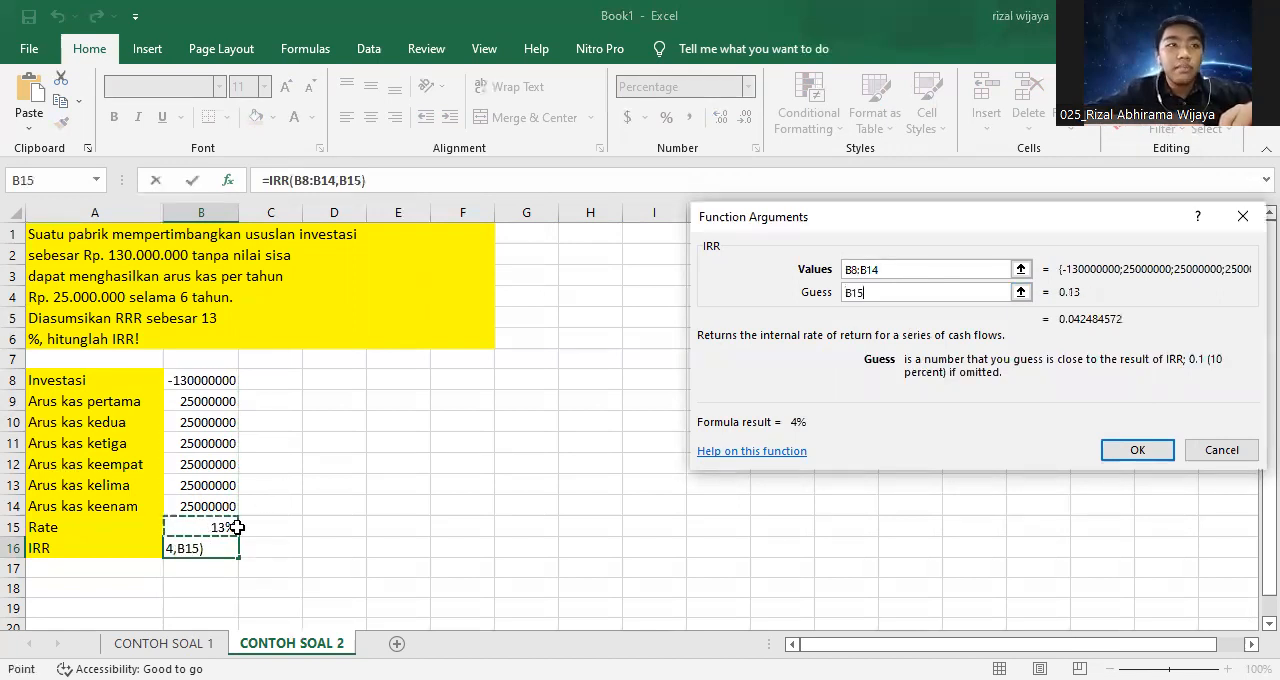
click(1143, 451)
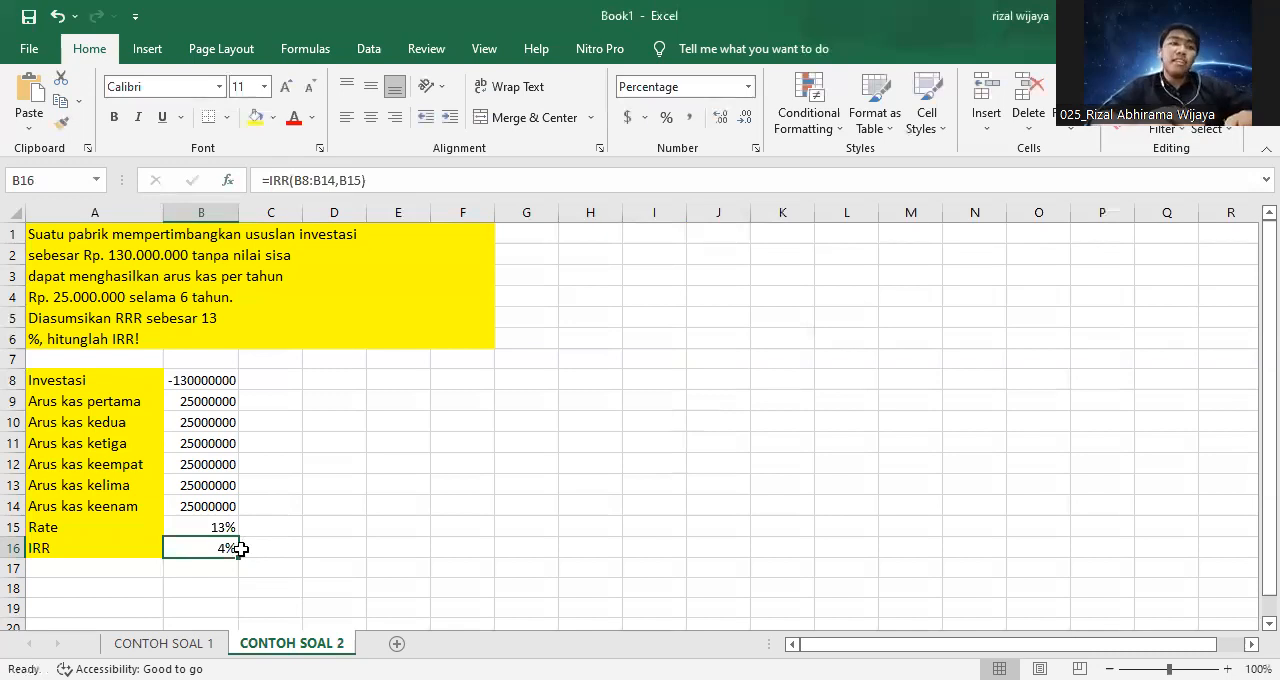
click(283, 545)
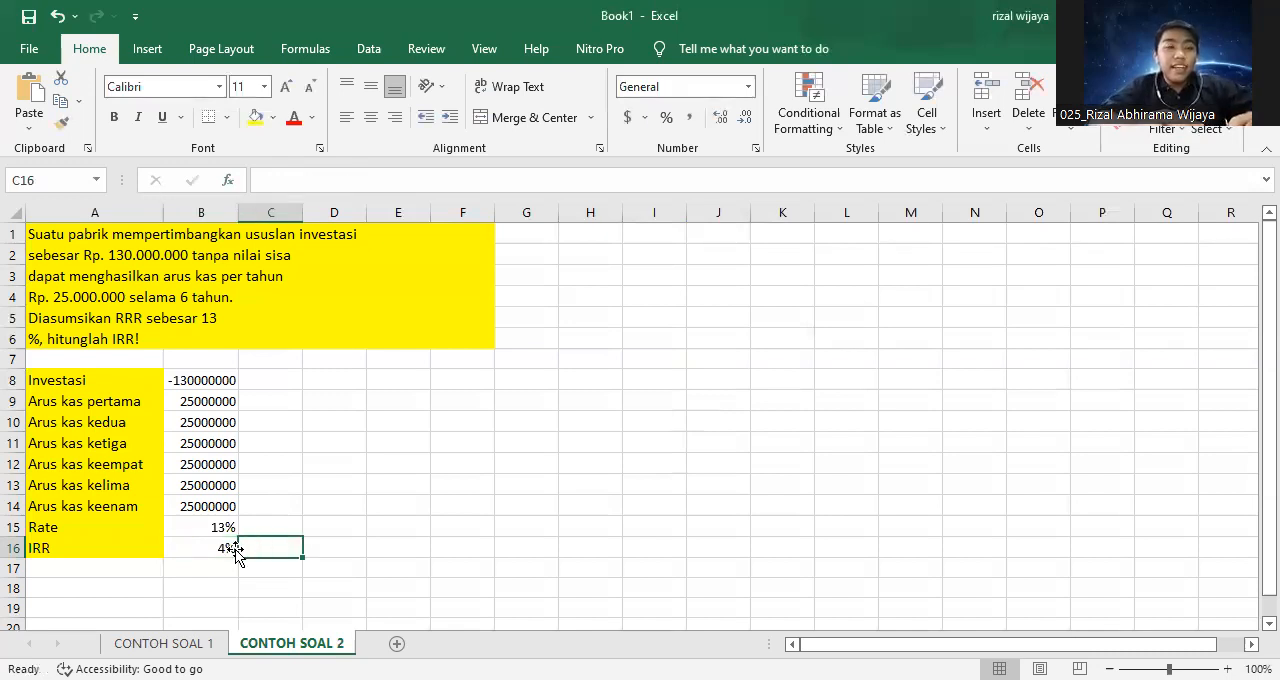
click(220, 546)
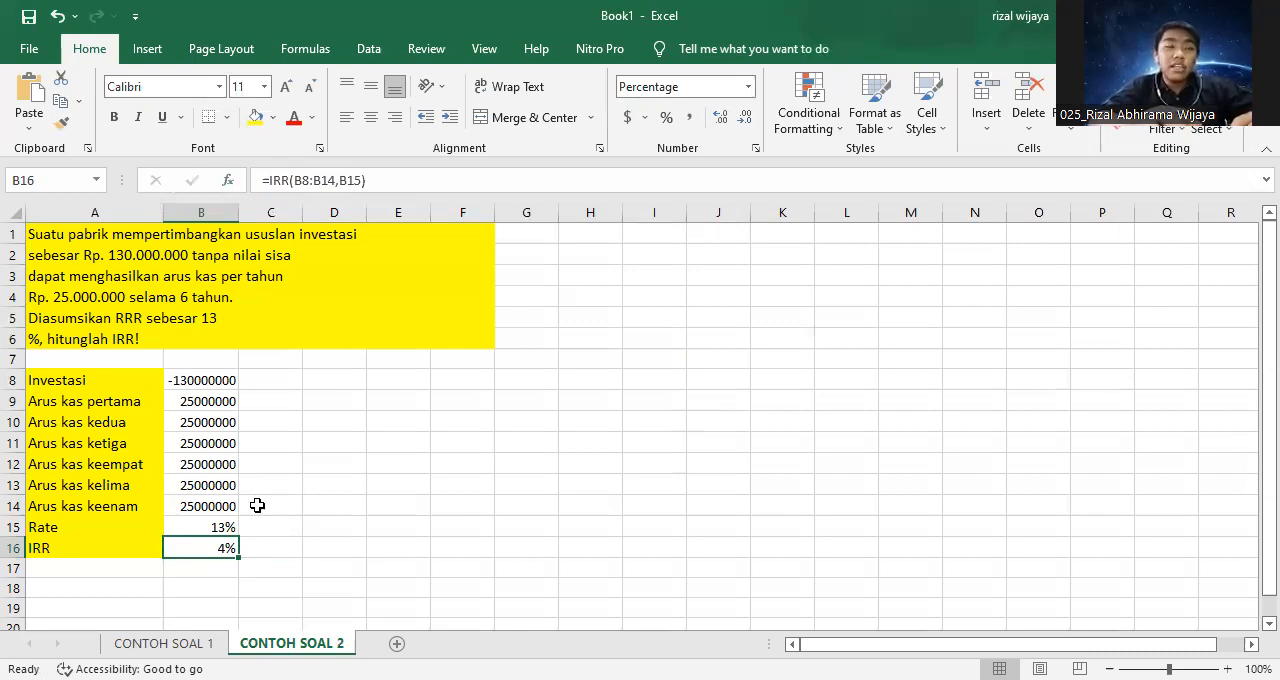
click(278, 557)
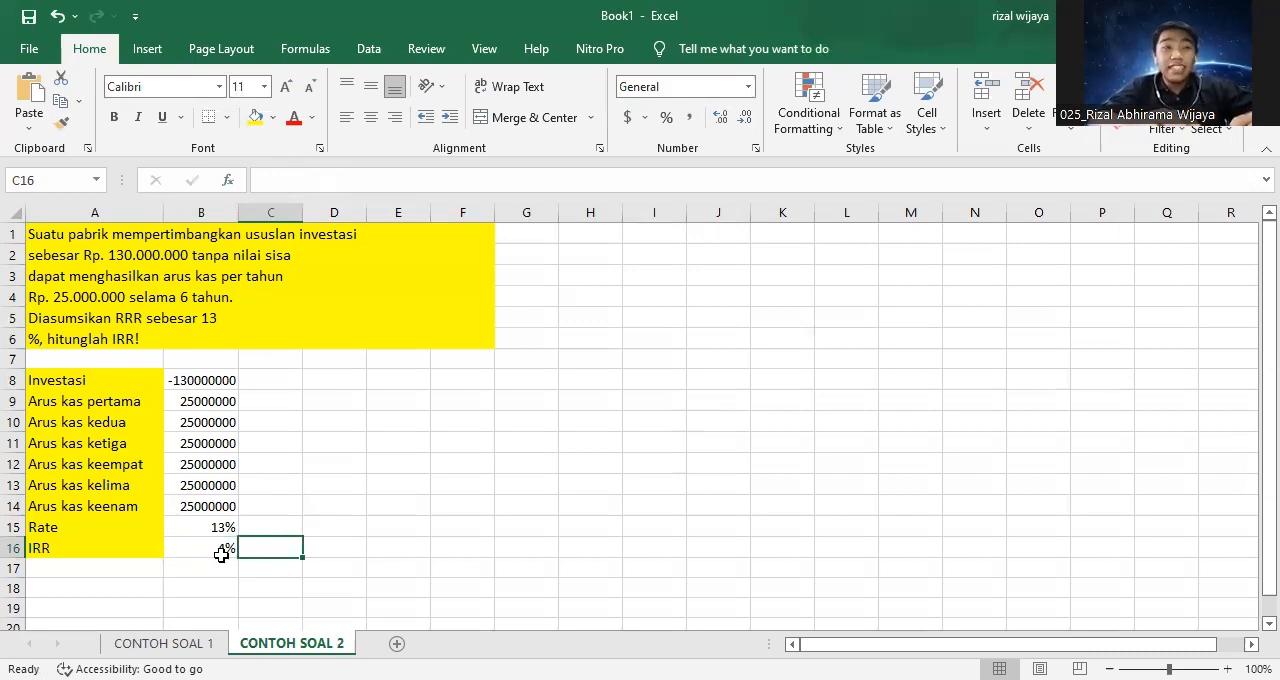
click(186, 555)
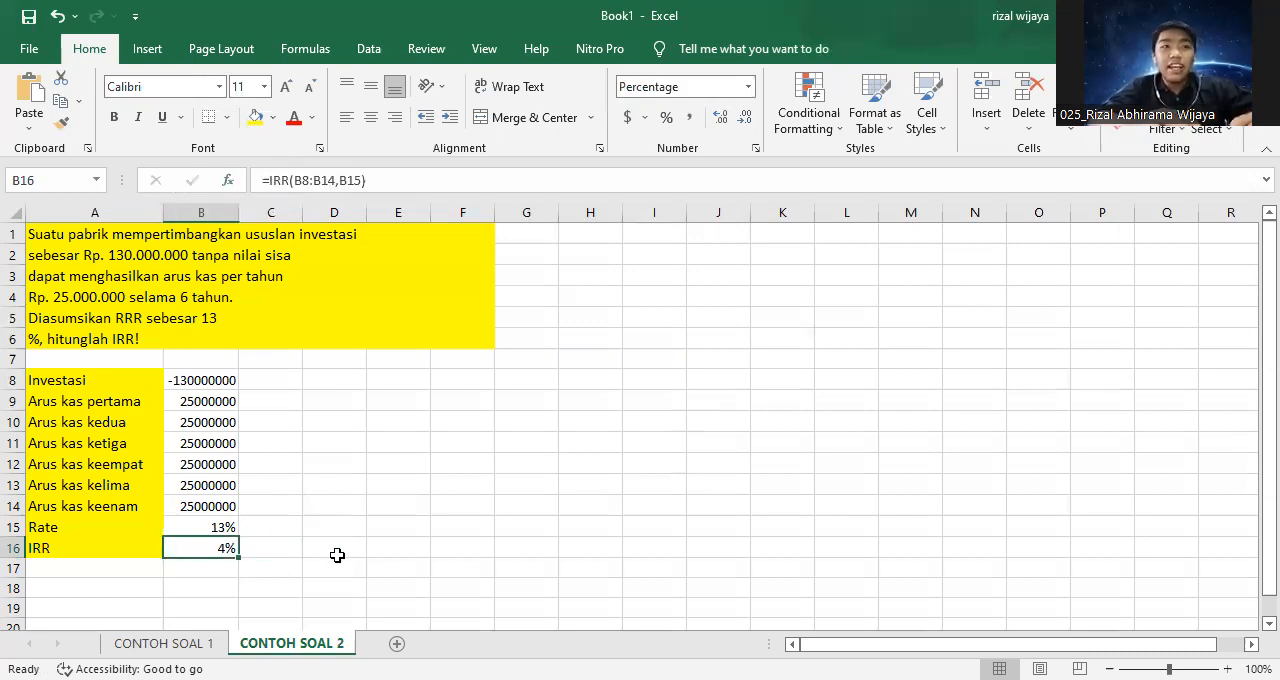
click(286, 552)
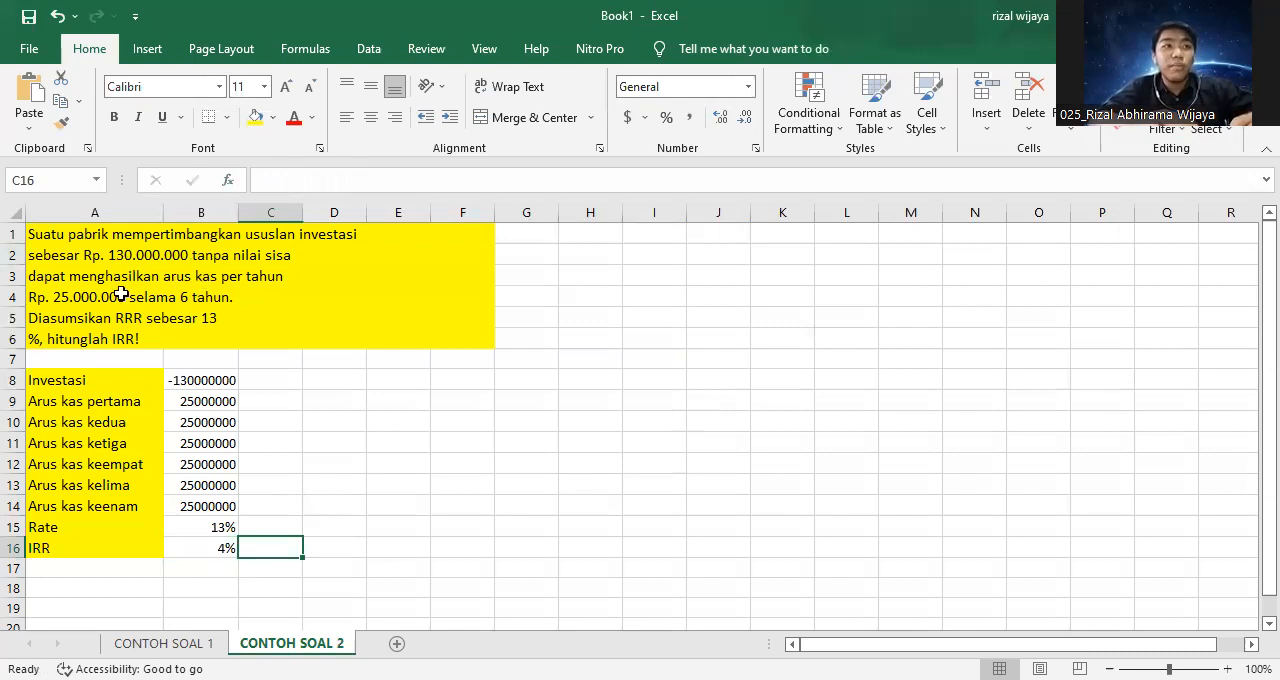